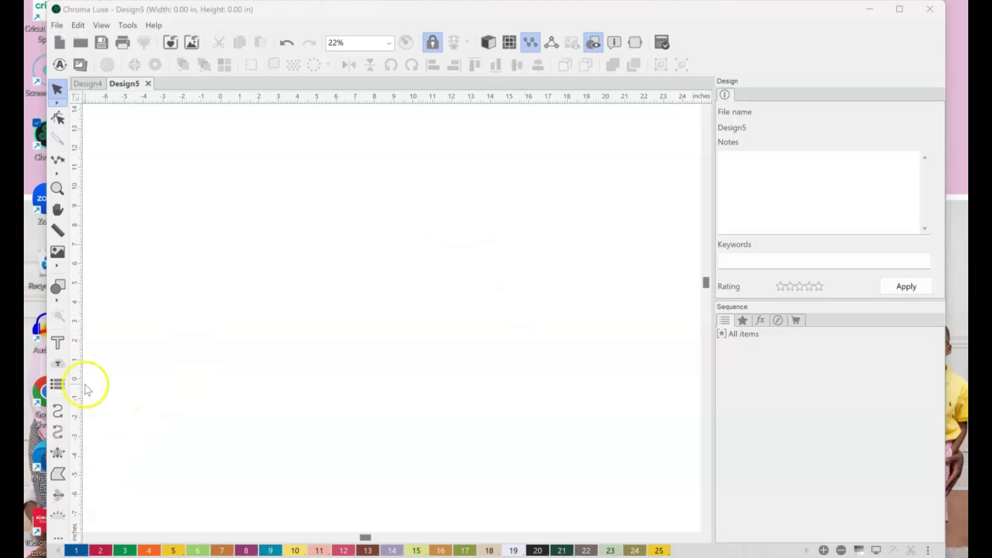
Add a lettering object to the canvas and enter the text 'Senior' in Ambrosia.
{"action": "left_click", "coordinate": [58, 343]}
{"action": "left_click", "coordinate": [324, 271]}
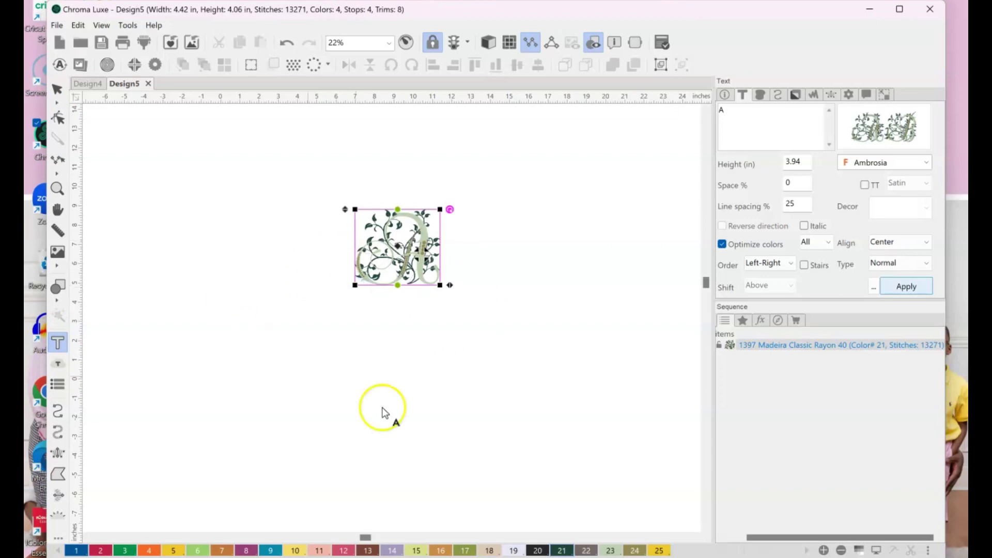
{"action": "left_click", "coordinate": [746, 120]}
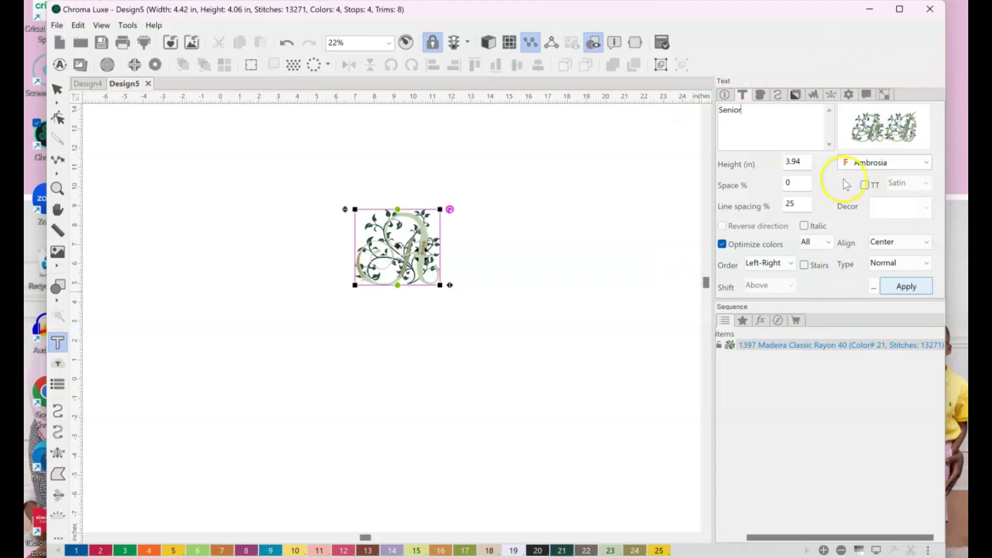
Browse the font list, then close it and keep Ambrosia.
{"action": "left_click", "coordinate": [869, 167]}
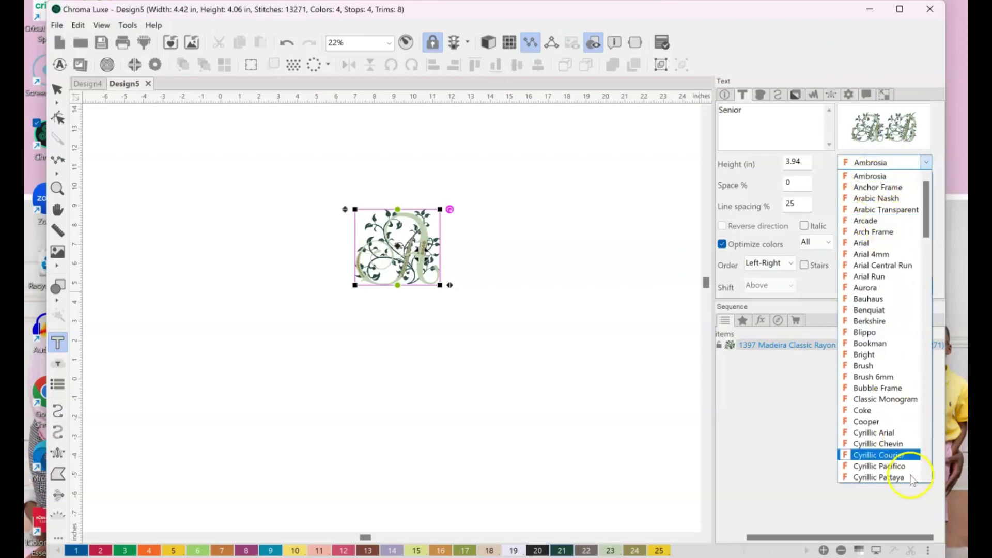
{"action": "left_click_drag", "start_coordinate": [926, 207], "coordinate": [931, 163]}
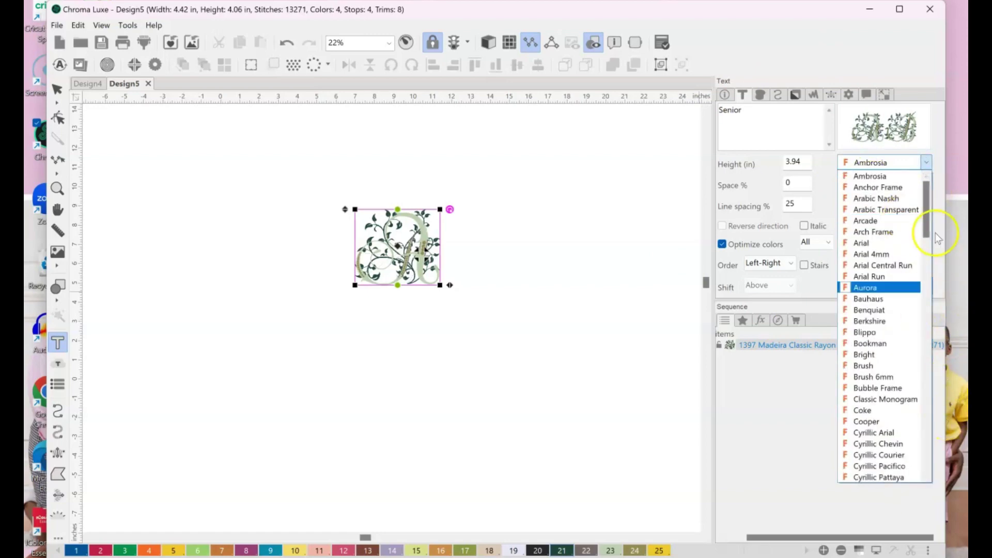
{"action": "left_click_drag", "start_coordinate": [935, 206], "coordinate": [961, 178]}
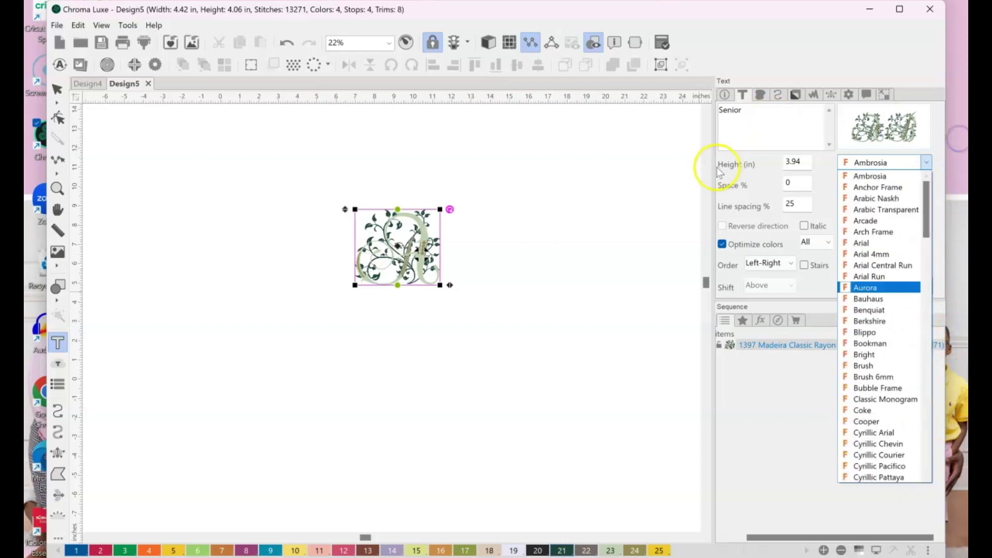
{"action": "left_click", "coordinate": [831, 166]}
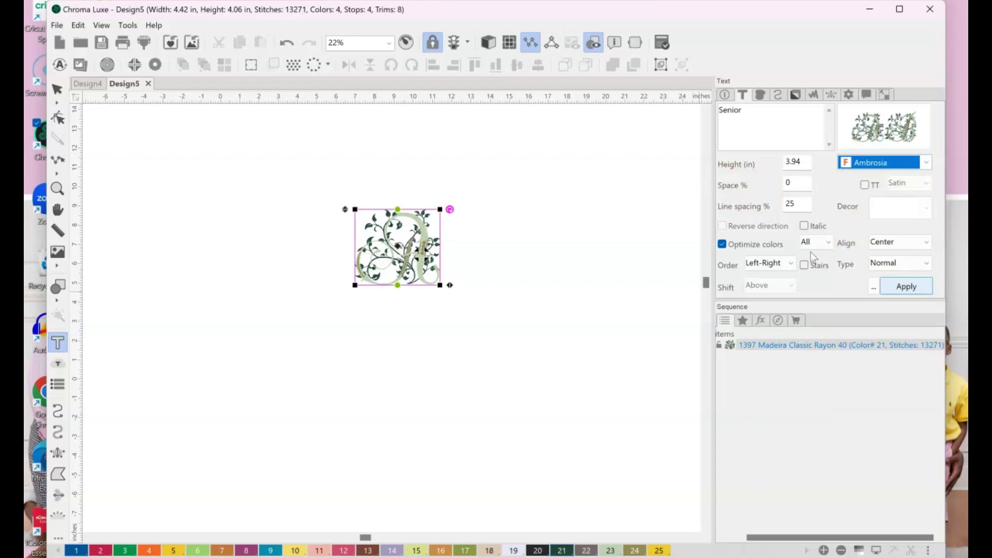
Switch Senior to the TrueType script font Madelyn Heart, then select the lettering.
{"action": "left_click", "coordinate": [865, 185]}
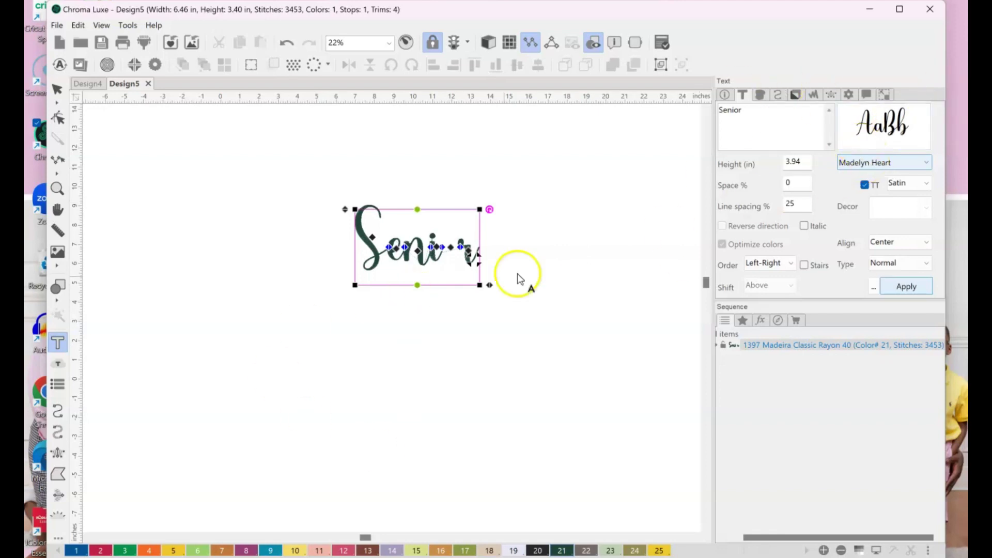
{"action": "left_click", "coordinate": [60, 98]}
{"action": "left_click", "coordinate": [461, 251]}
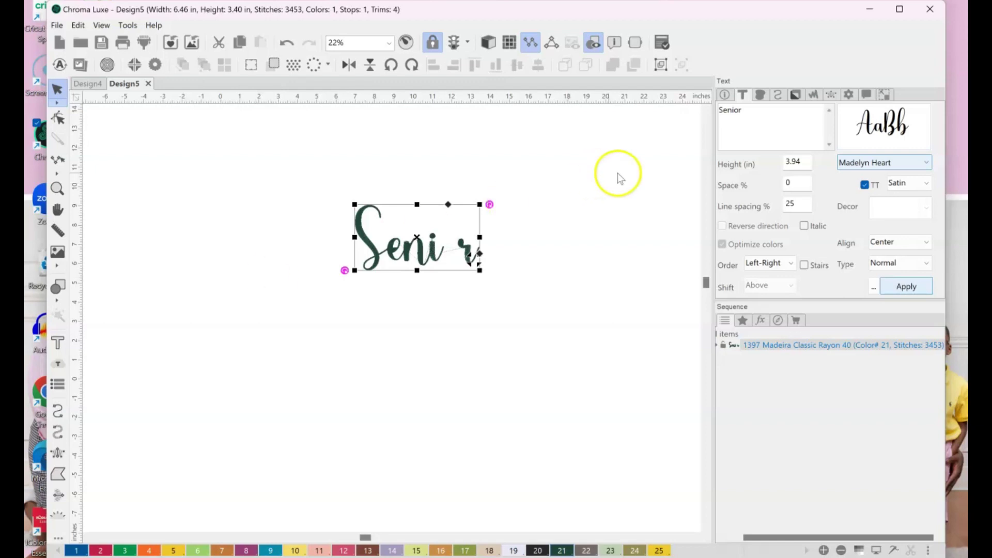
Change the Senior lettering's font to Smithson, rendering it at 9.24 × 6.40 inches.
{"action": "left_click", "coordinate": [918, 161]}
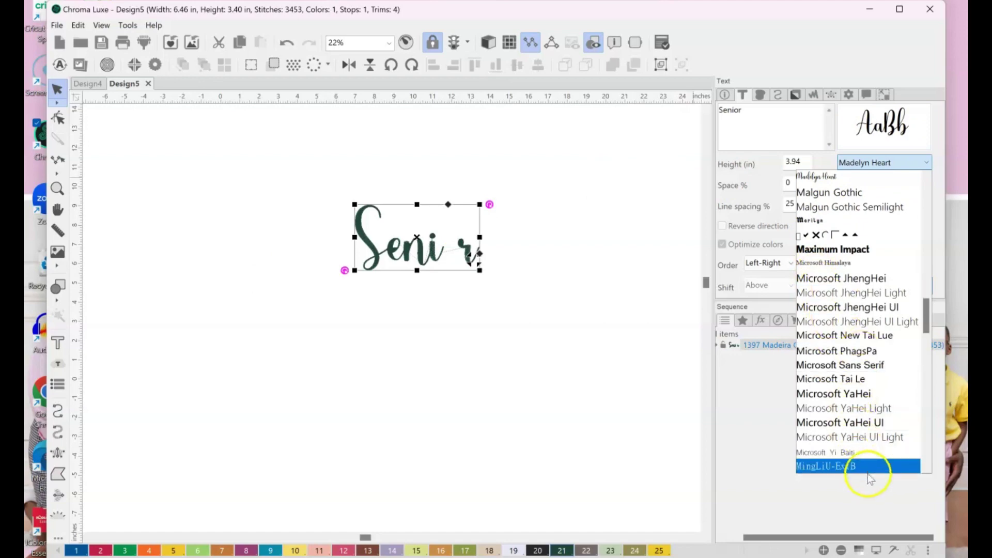
{"action": "left_click_drag", "start_coordinate": [926, 336], "coordinate": [934, 415]}
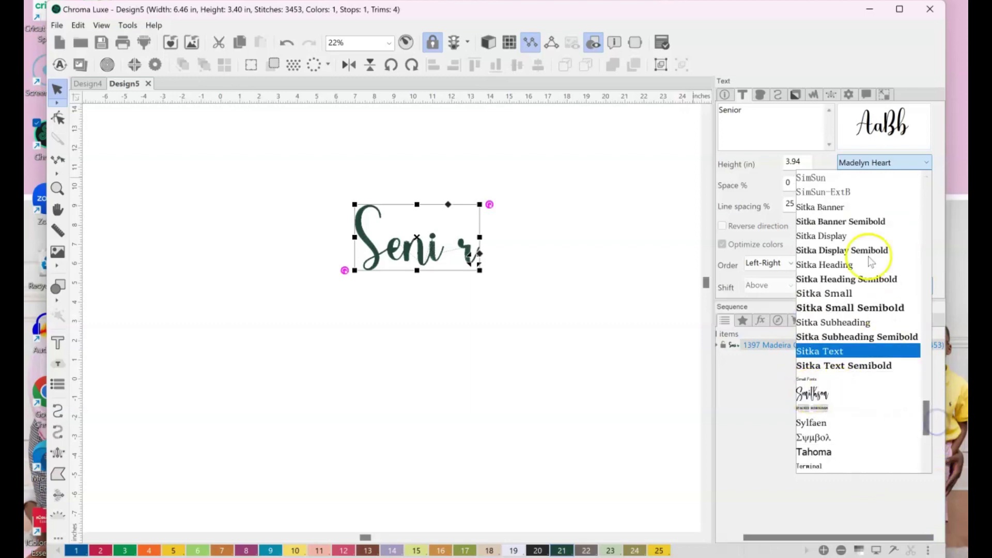
{"action": "left_click_drag", "start_coordinate": [926, 419], "coordinate": [895, 417]}
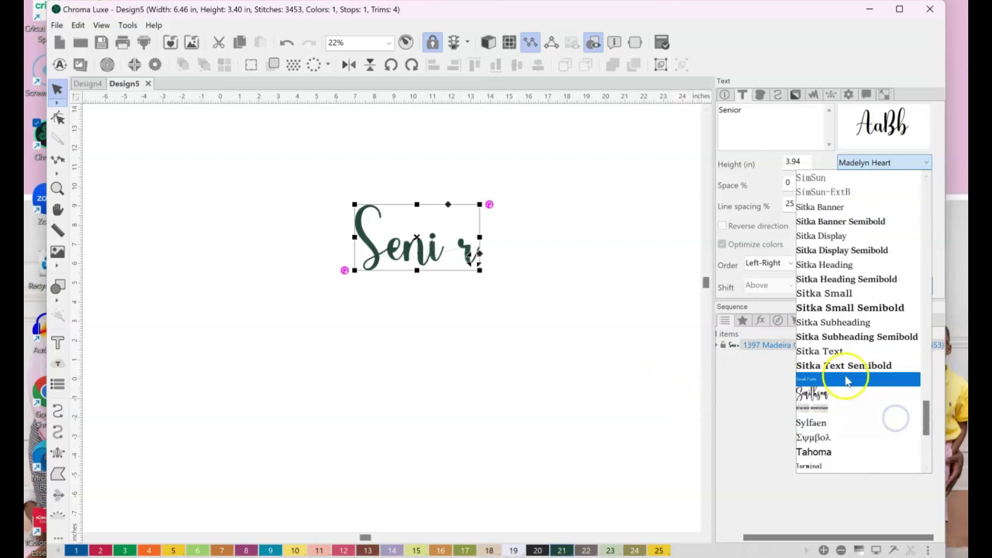
{"action": "left_click", "coordinate": [841, 396]}
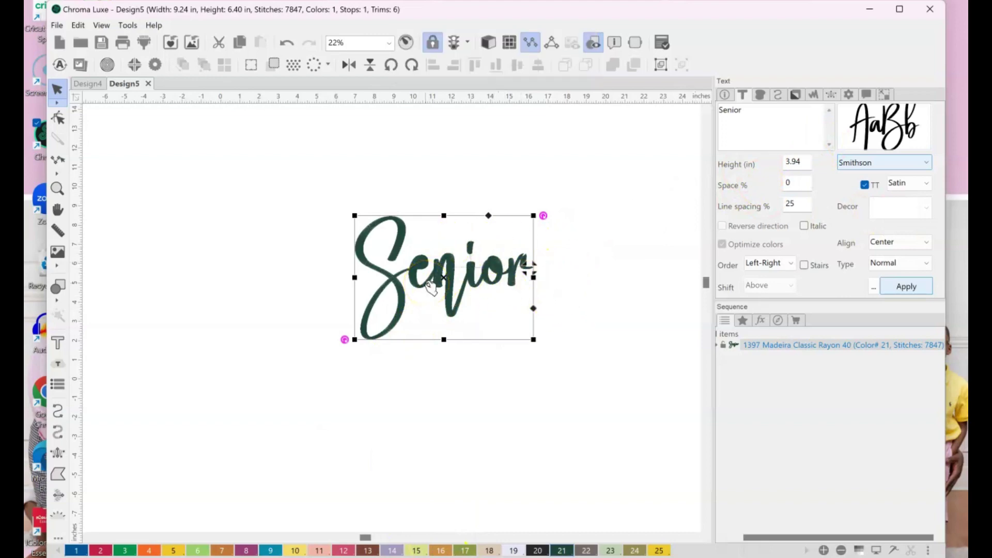
{"action": "left_click", "coordinate": [895, 164]}
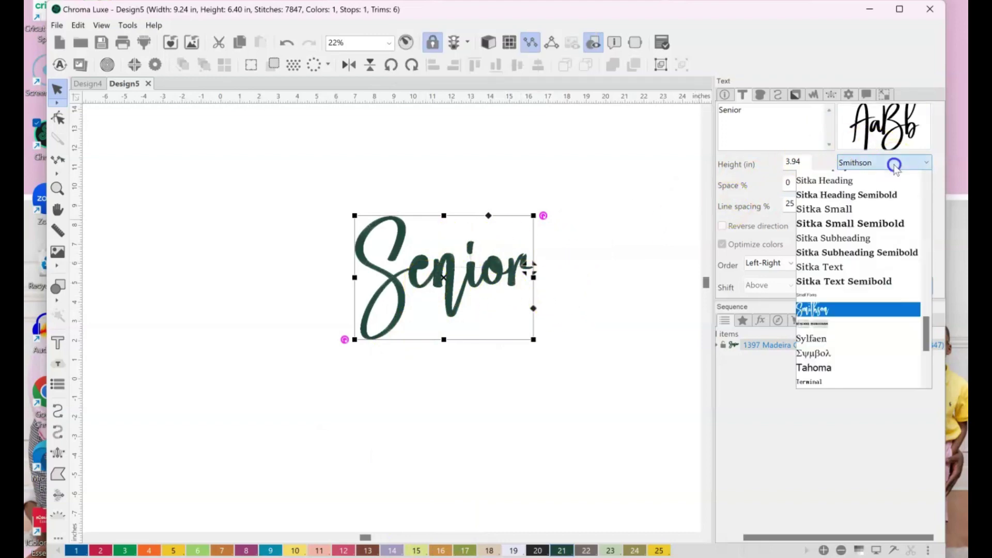
{"action": "left_click", "coordinate": [896, 164]}
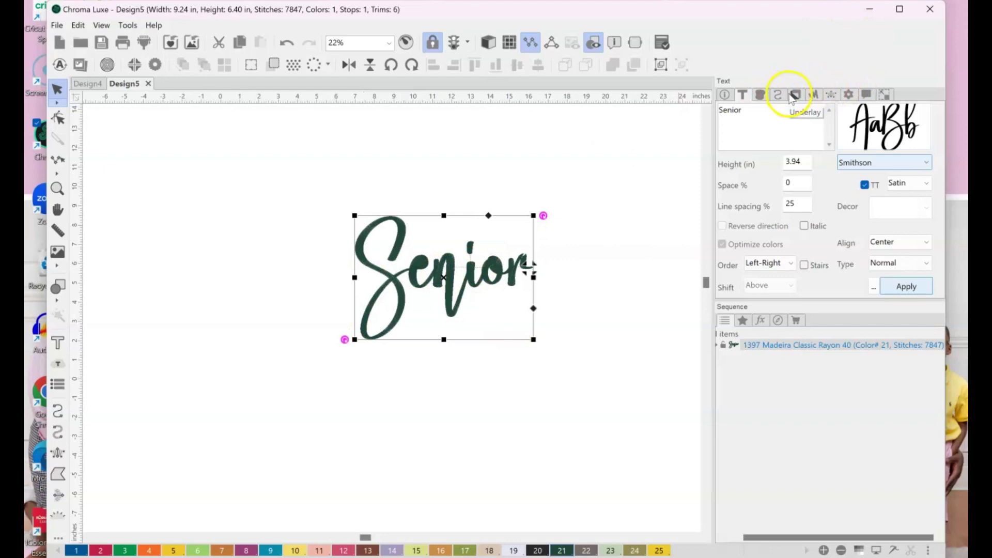
Show Senior's fill settings with the stitches in realistic 3D view, zoomed onto the word.
{"action": "left_click", "coordinate": [761, 95]}
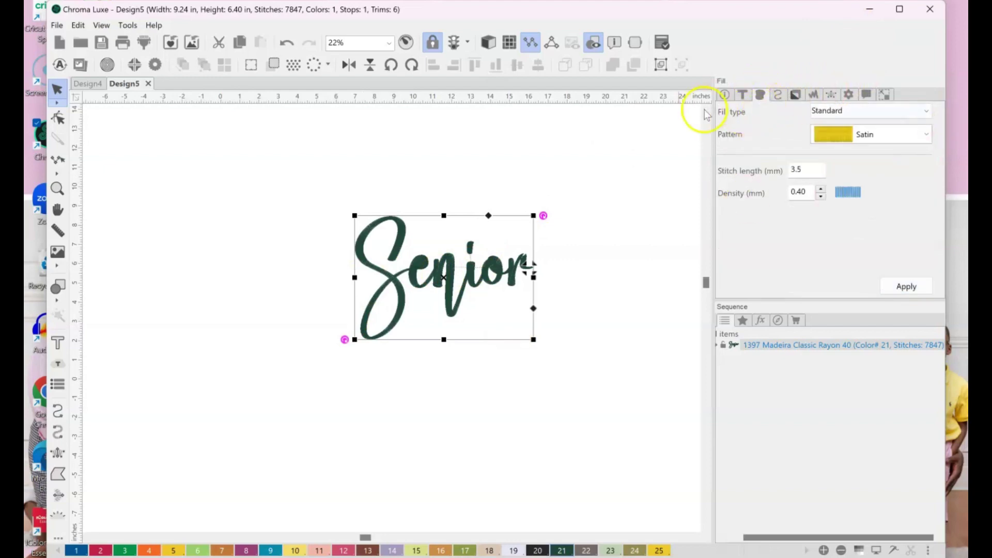
{"action": "left_click", "coordinate": [492, 44]}
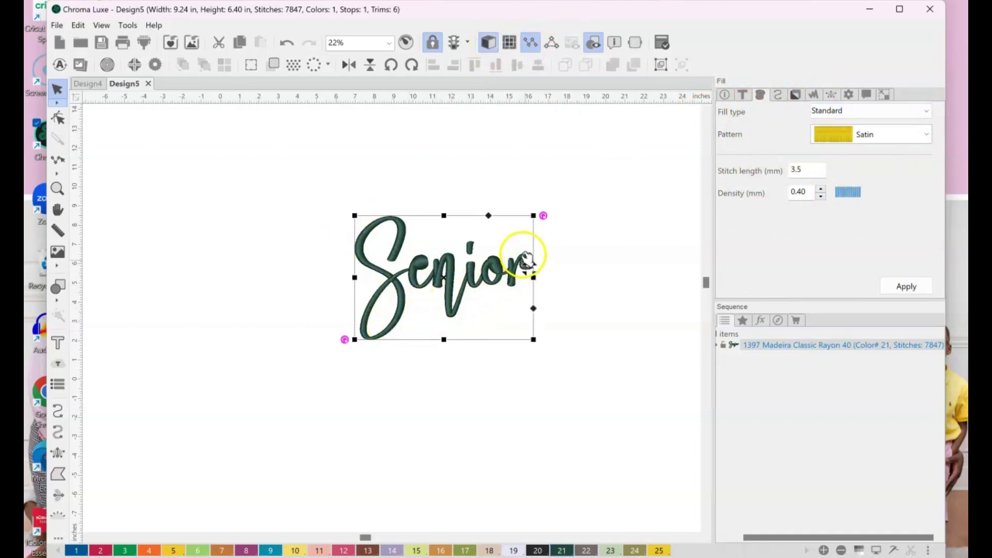
{"action": "left_click", "coordinate": [57, 188]}
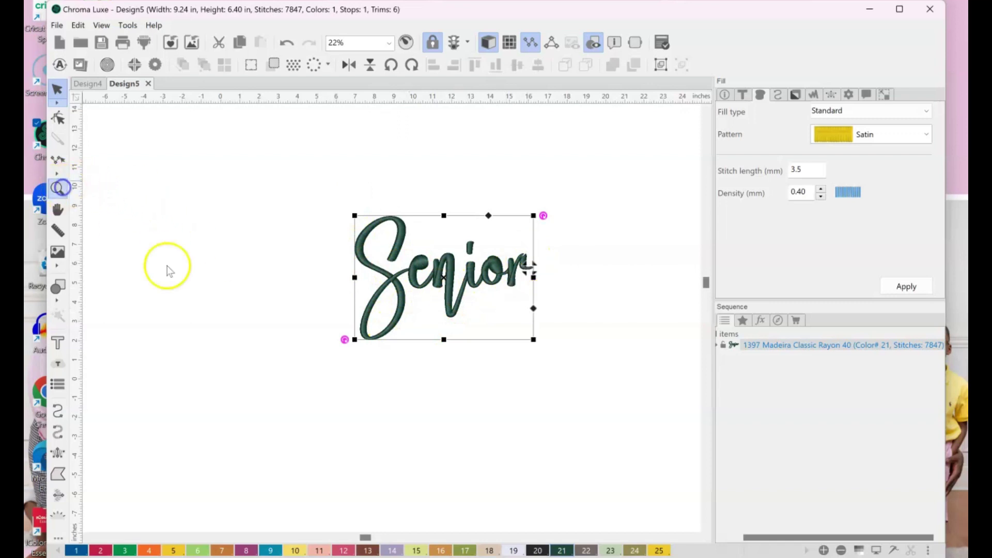
{"action": "left_click", "coordinate": [565, 441]}
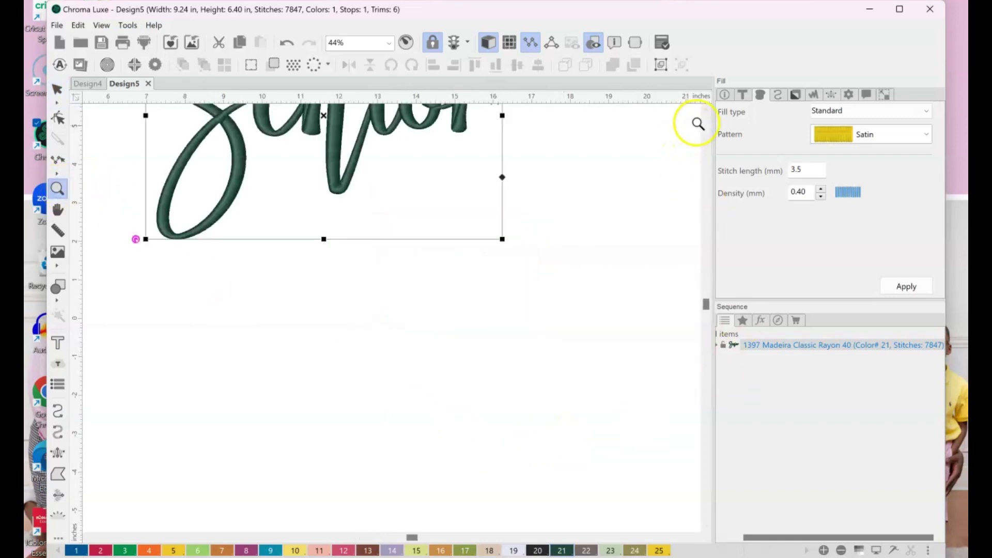
{"action": "left_click", "coordinate": [706, 110]}
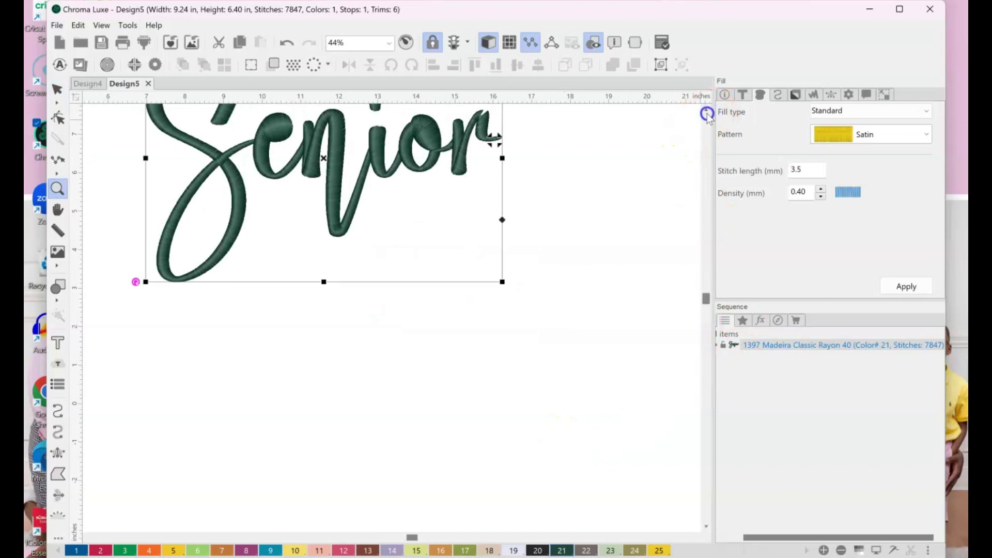
{"action": "left_click", "coordinate": [706, 110]}
{"action": "left_click", "coordinate": [705, 110]}
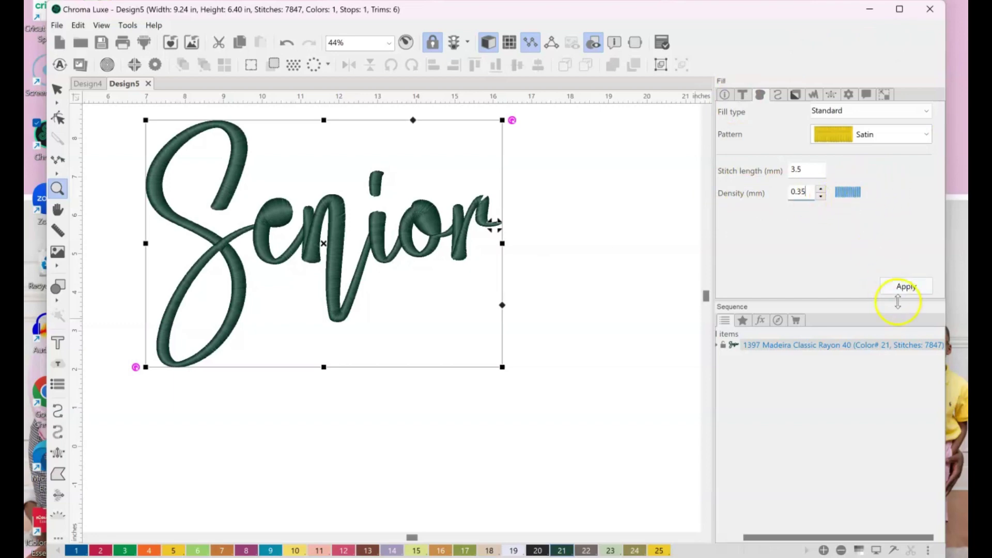
Apply 0.35 mm density and a Tatami fill pattern to the lettering.
{"action": "left_click", "coordinate": [911, 287]}
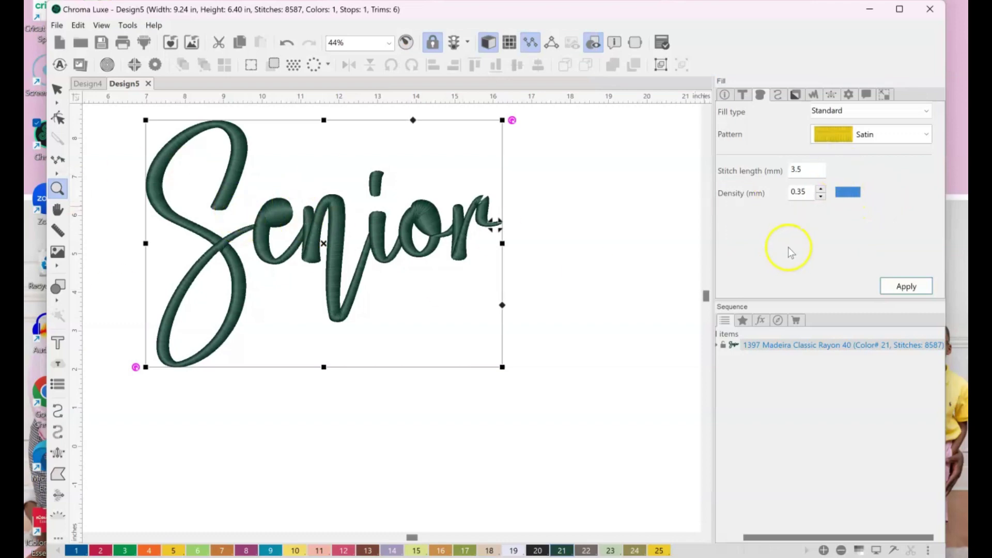
{"action": "left_click", "coordinate": [894, 138]}
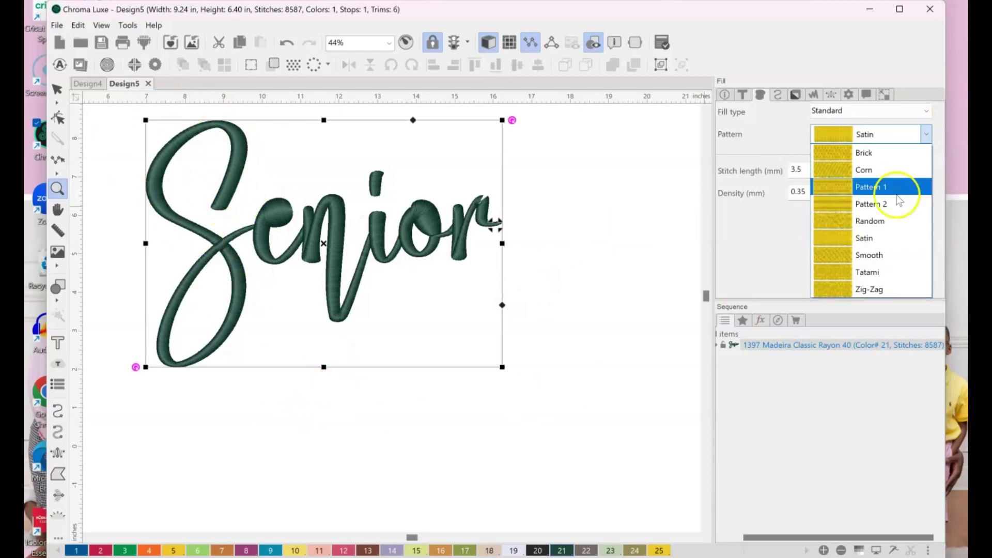
{"action": "left_click", "coordinate": [901, 277]}
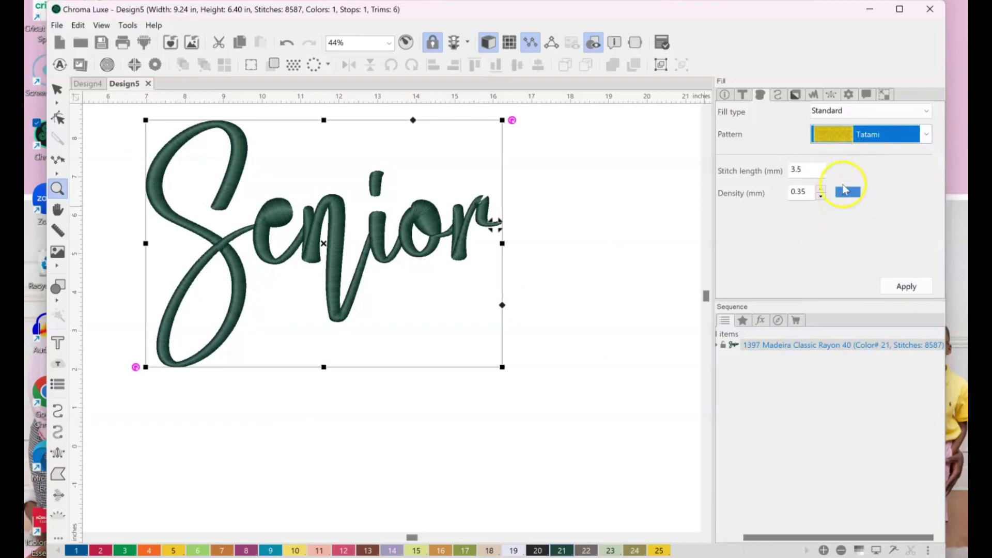
{"action": "left_click", "coordinate": [912, 288]}
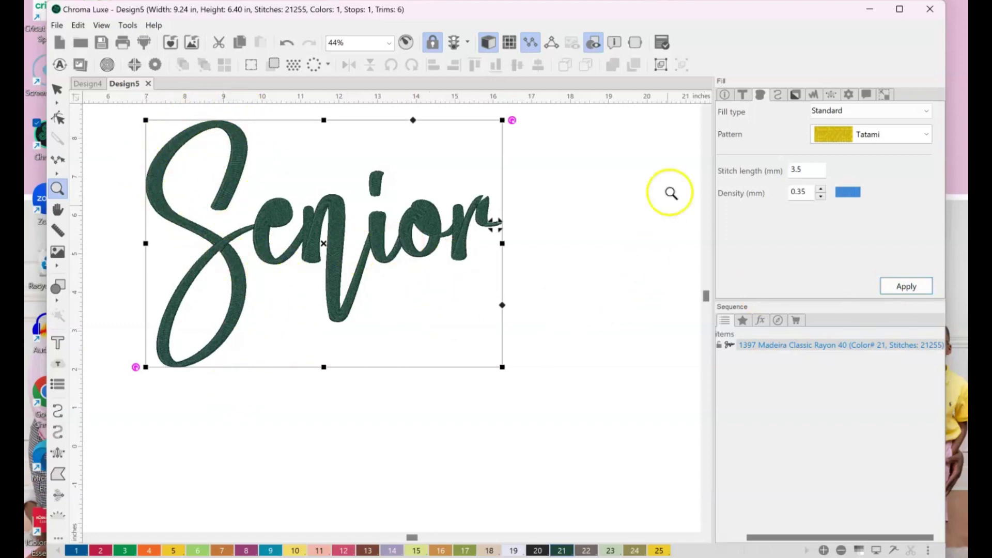
{"action": "left_click", "coordinate": [741, 95]}
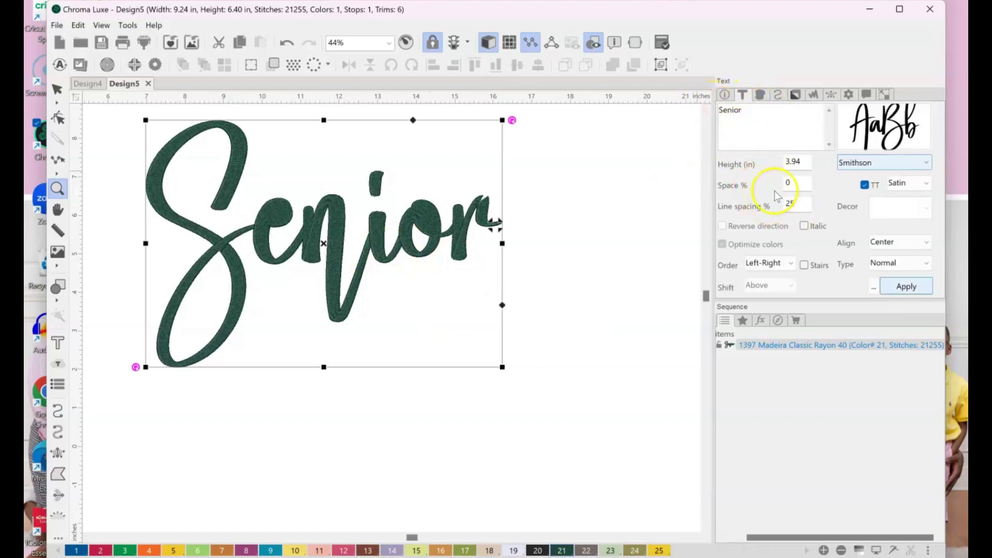
Tighten Senior's letter spacing and shrink the lettering slightly.
{"action": "left_click", "coordinate": [795, 184]}
{"action": "left_click", "coordinate": [902, 287]}
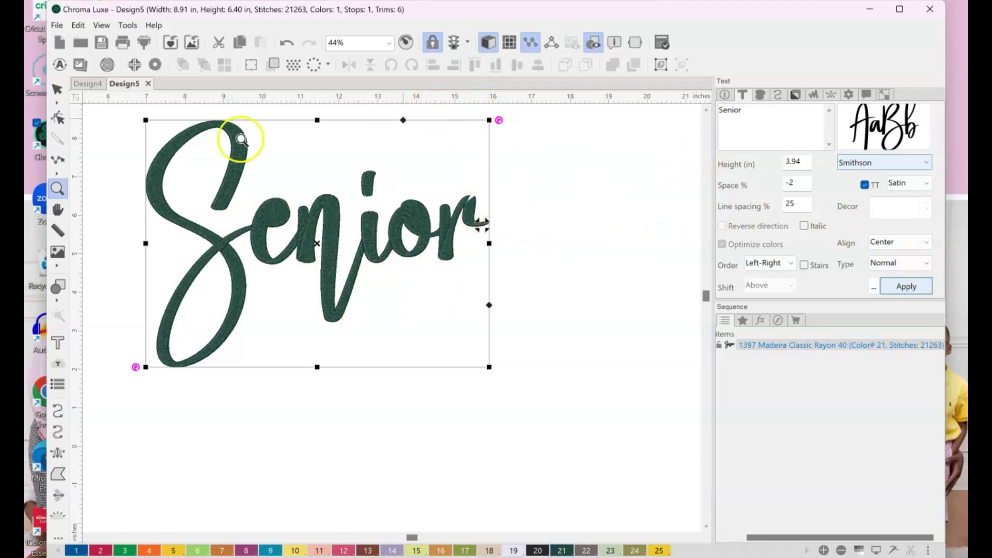
{"action": "left_click", "coordinate": [57, 91]}
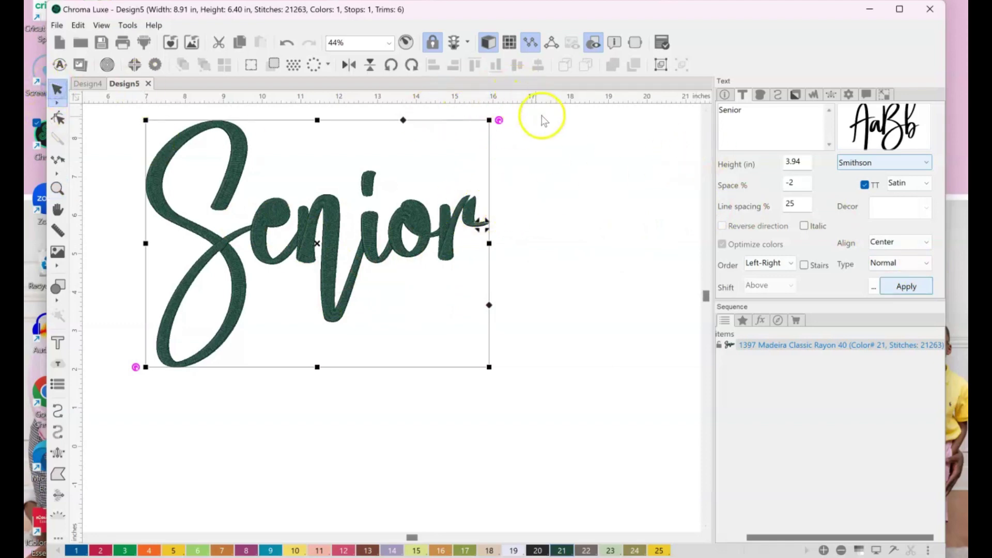
{"action": "left_click", "coordinate": [481, 126]}
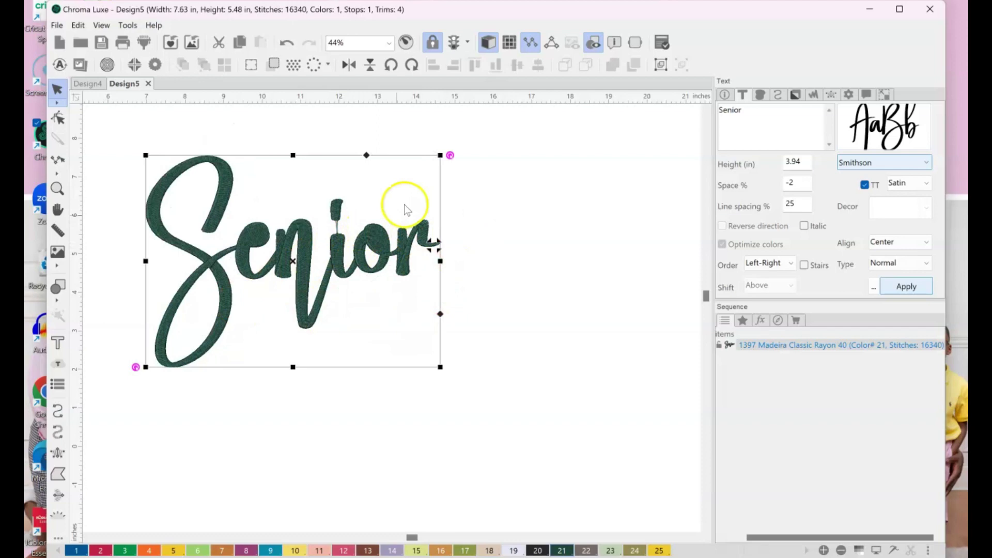
{"action": "left_click_drag", "start_coordinate": [443, 155], "coordinate": [434, 157]}
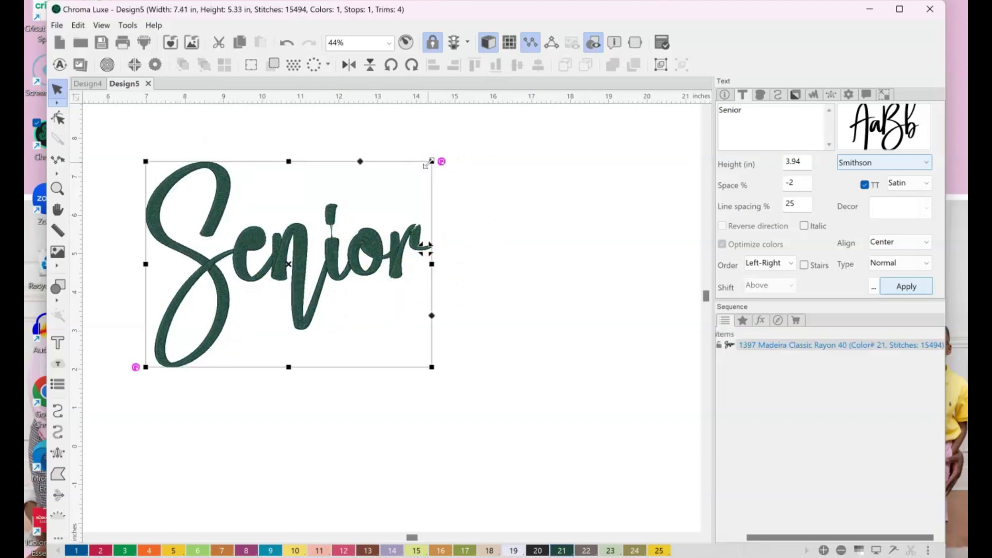
{"action": "left_click_drag", "start_coordinate": [431, 160], "coordinate": [425, 168]}
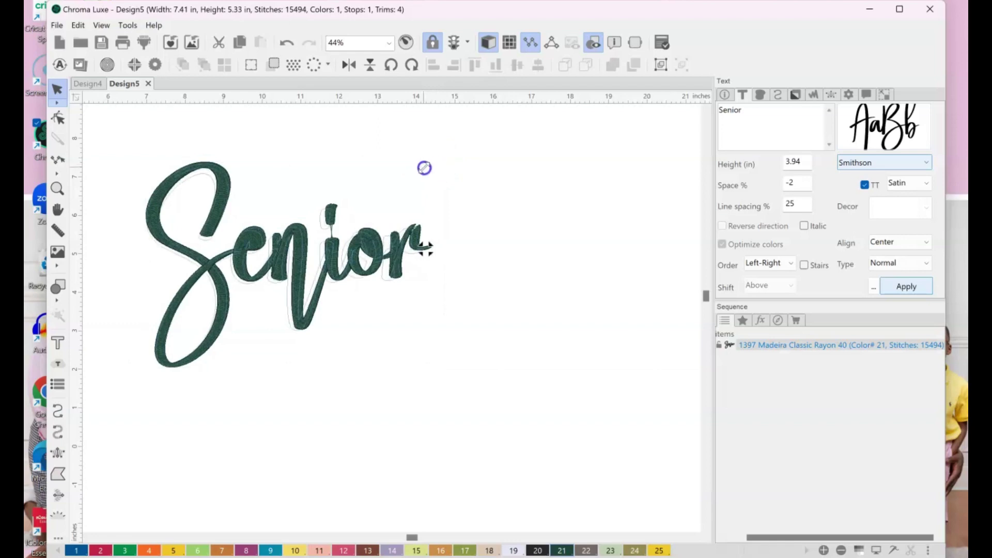
{"action": "left_click", "coordinate": [410, 230]}
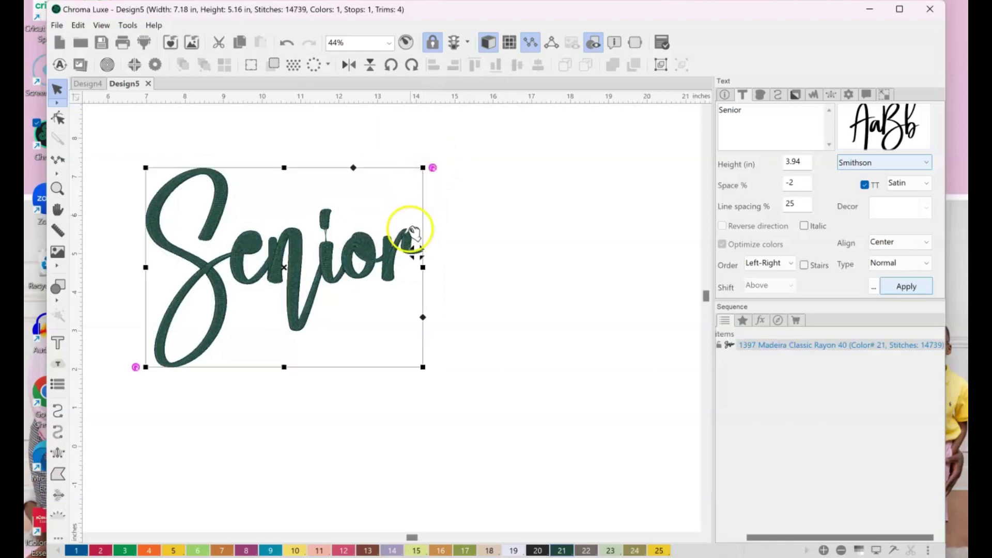
{"action": "left_click", "coordinate": [900, 287]}
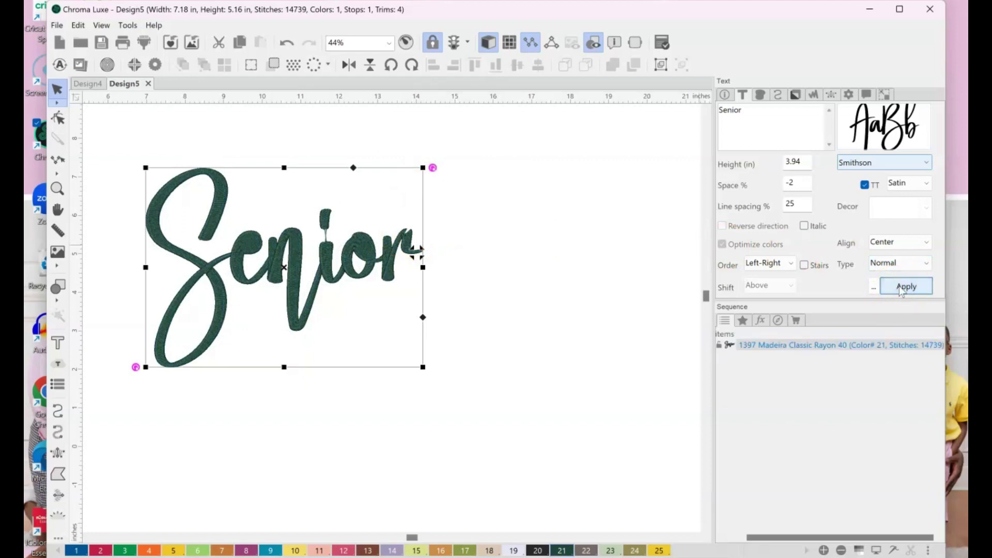
Move Senior toward the middle of the design and set its height to 2 inches.
{"action": "left_click_drag", "start_coordinate": [277, 261], "coordinate": [414, 266]}
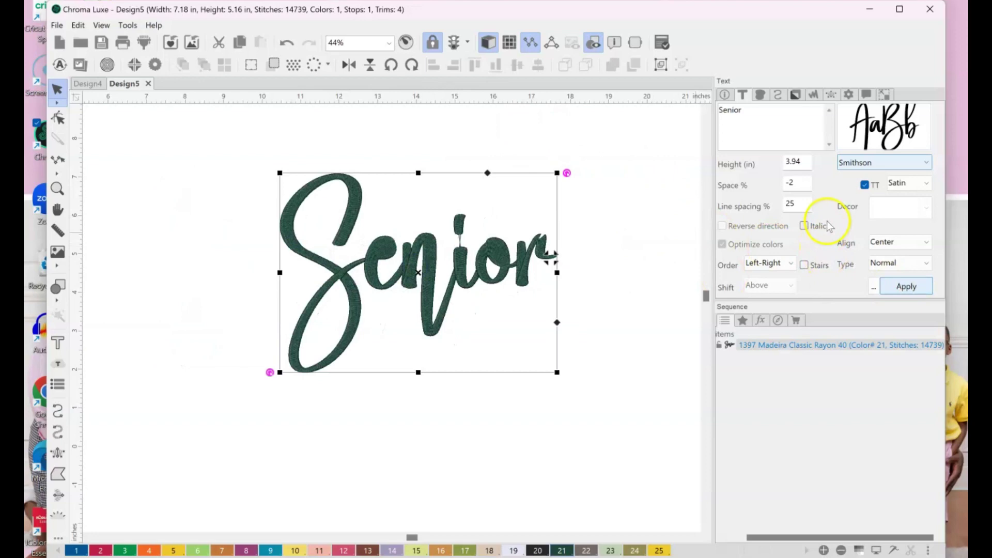
{"action": "double_click", "coordinate": [796, 162]}
{"action": "type", "text": "2"}
{"action": "left_click", "coordinate": [899, 297]}
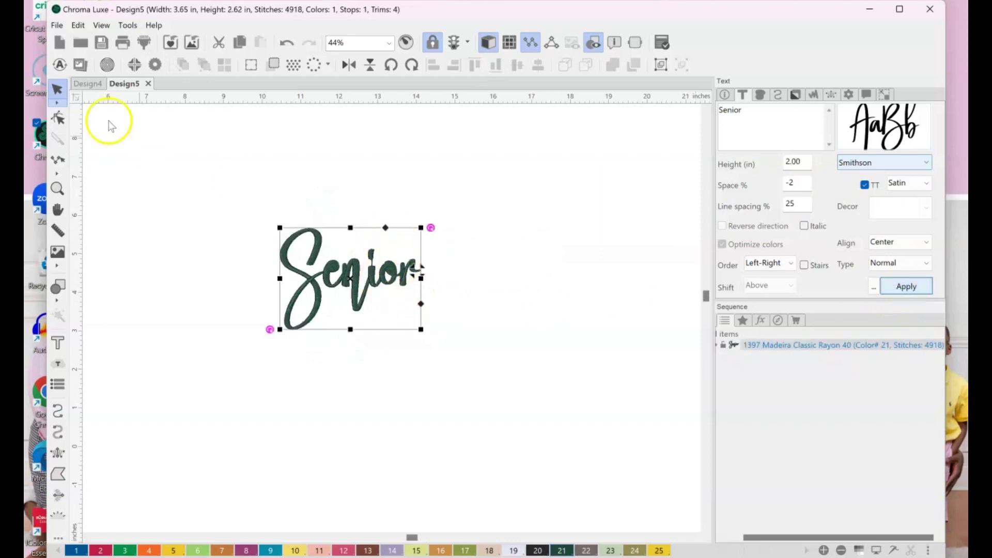
Set Senior's letter spacing to 0%, widening the design to 3.78 × 2.62 inches.
{"action": "left_click", "coordinate": [61, 189]}
{"action": "left_click", "coordinate": [538, 337]}
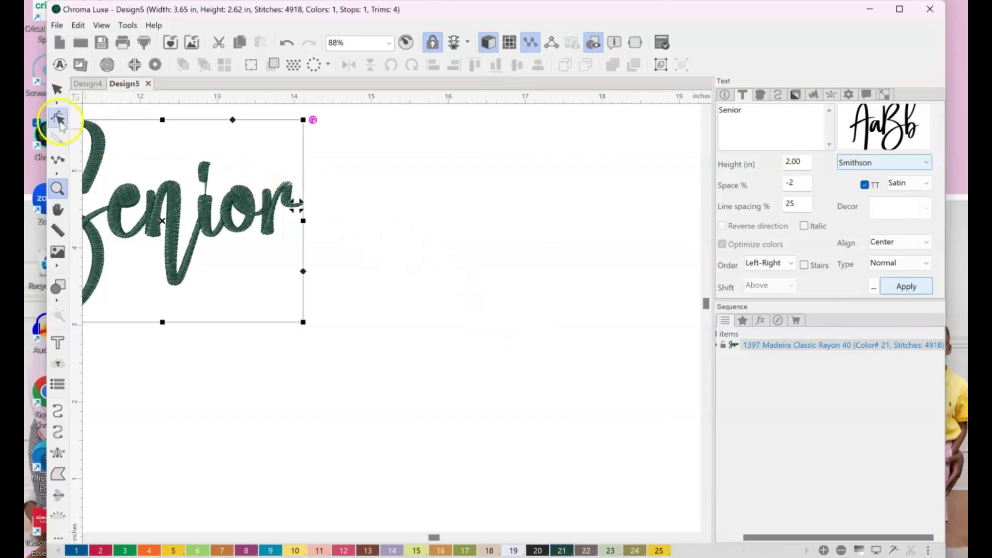
{"action": "left_click", "coordinate": [55, 89]}
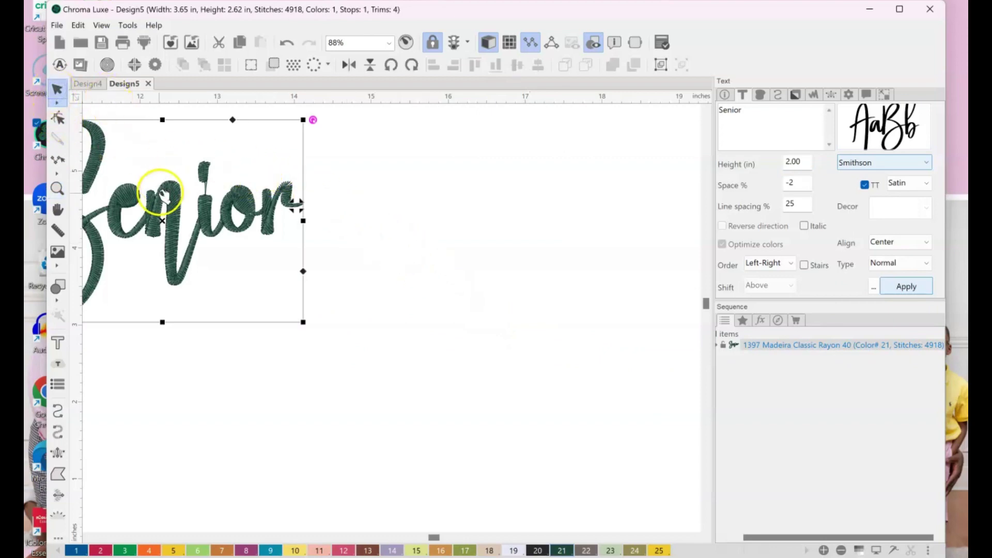
{"action": "left_click_drag", "start_coordinate": [164, 217], "coordinate": [324, 282]}
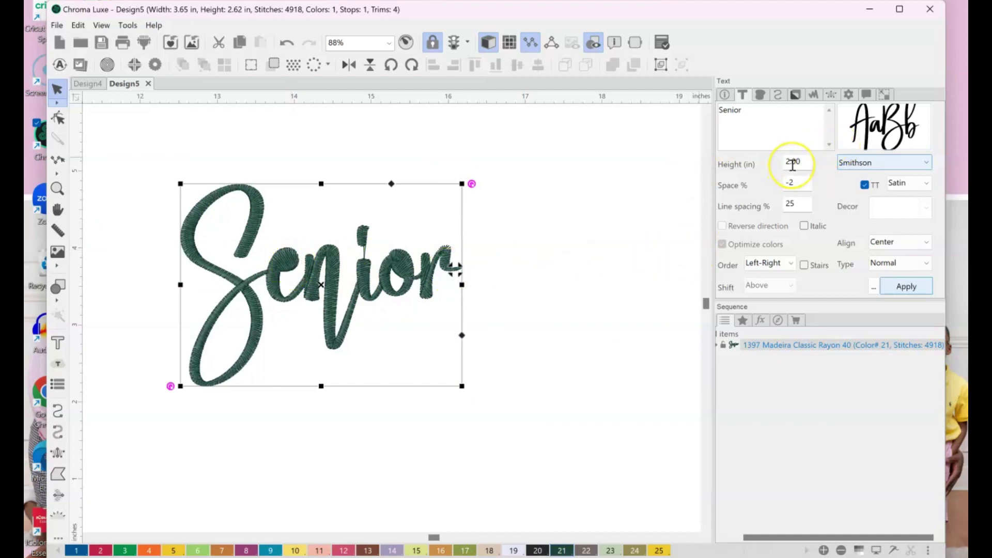
{"action": "left_click", "coordinate": [793, 181]}
{"action": "left_click", "coordinate": [792, 184]}
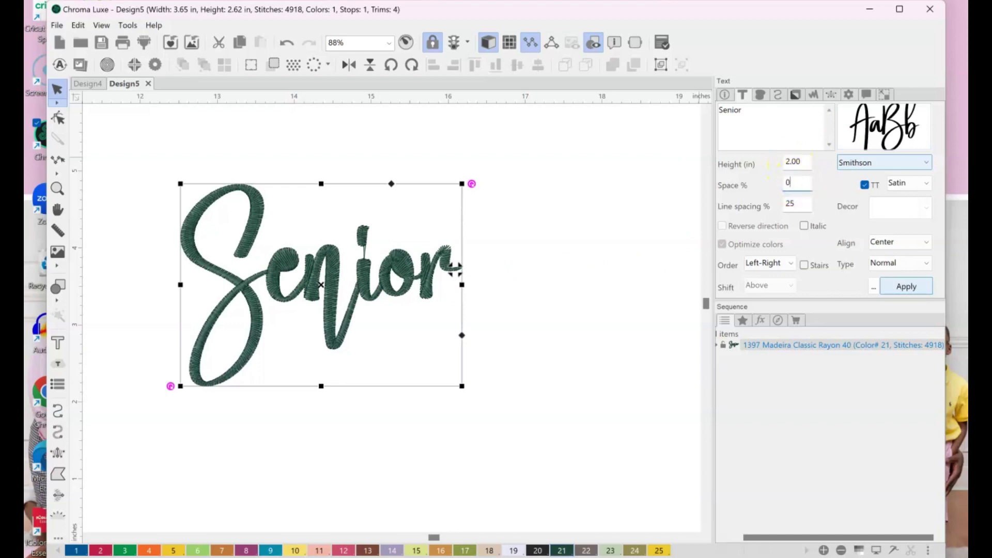
{"action": "left_click", "coordinate": [908, 289]}
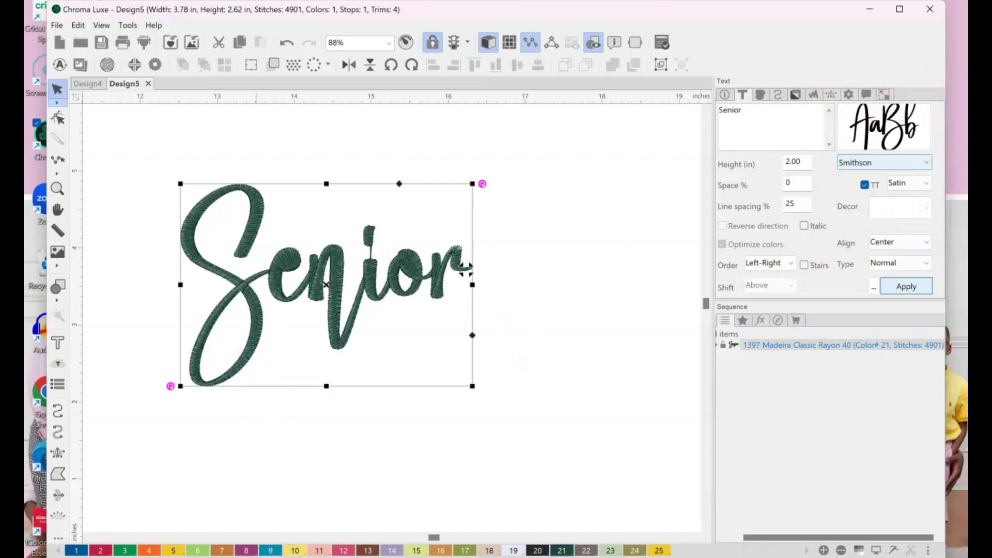
Scale Senior proportionally to 7.00 × 4.85 inches, after briefly trying an 8-inch width.
{"action": "left_click", "coordinate": [884, 95]}
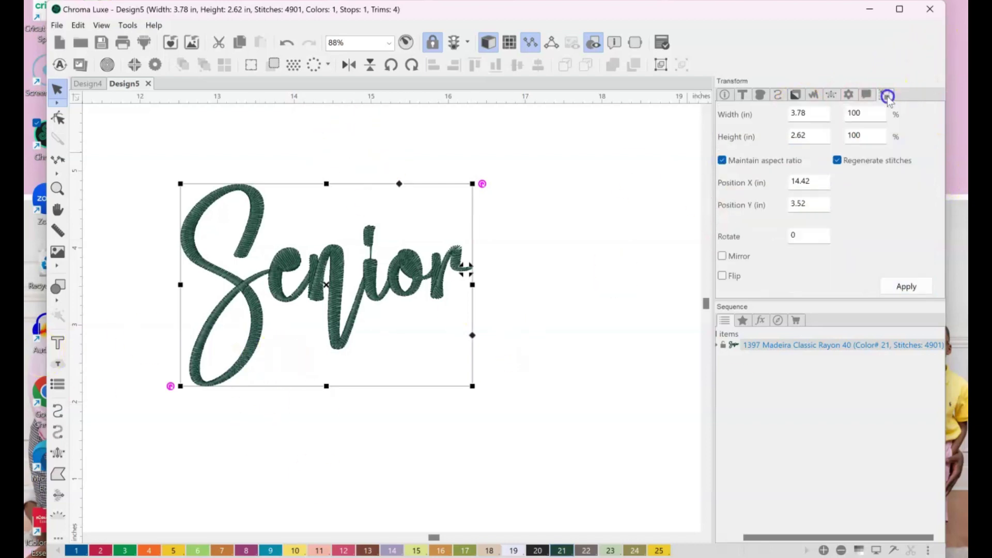
{"action": "left_click", "coordinate": [802, 114]}
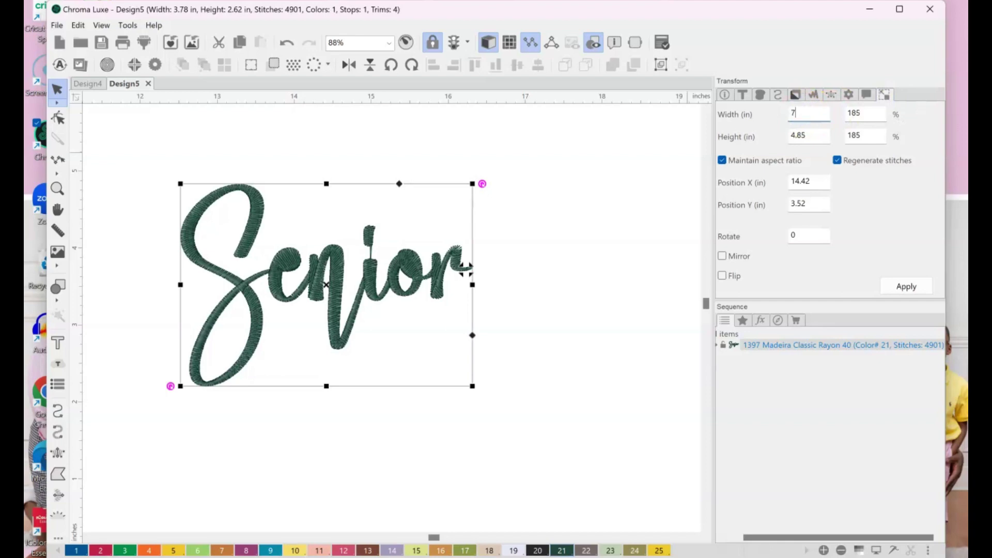
{"action": "left_click", "coordinate": [922, 287]}
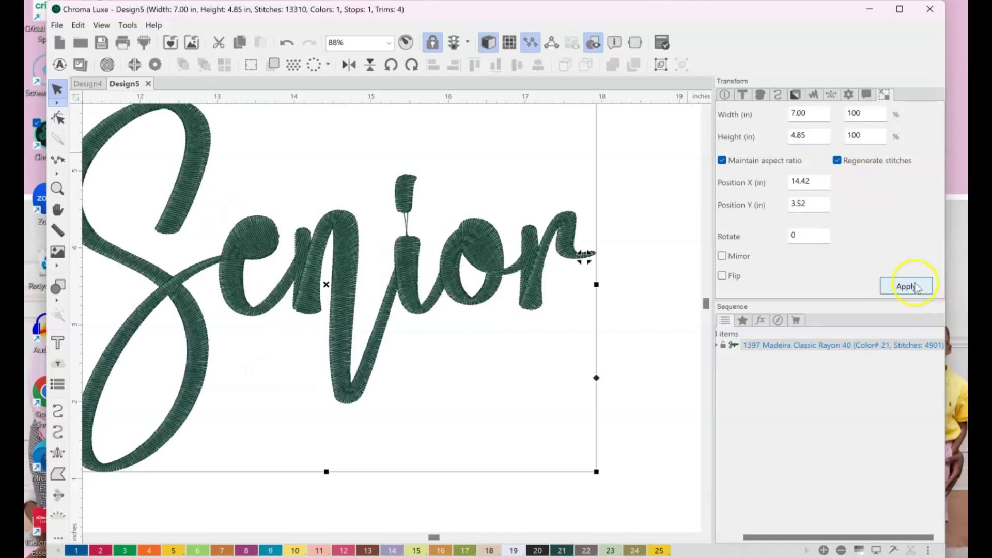
{"action": "double_click", "coordinate": [809, 114]}
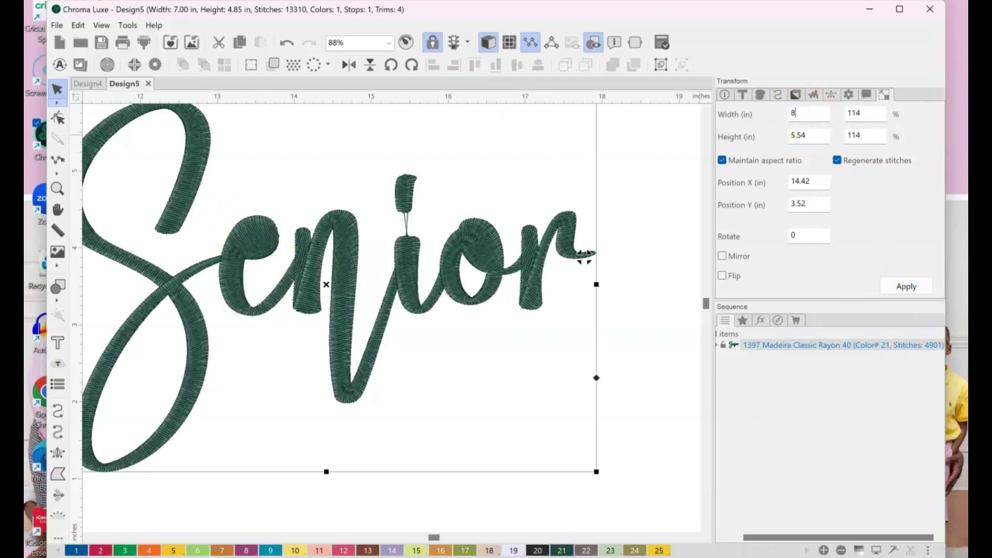
{"action": "left_click", "coordinate": [915, 285]}
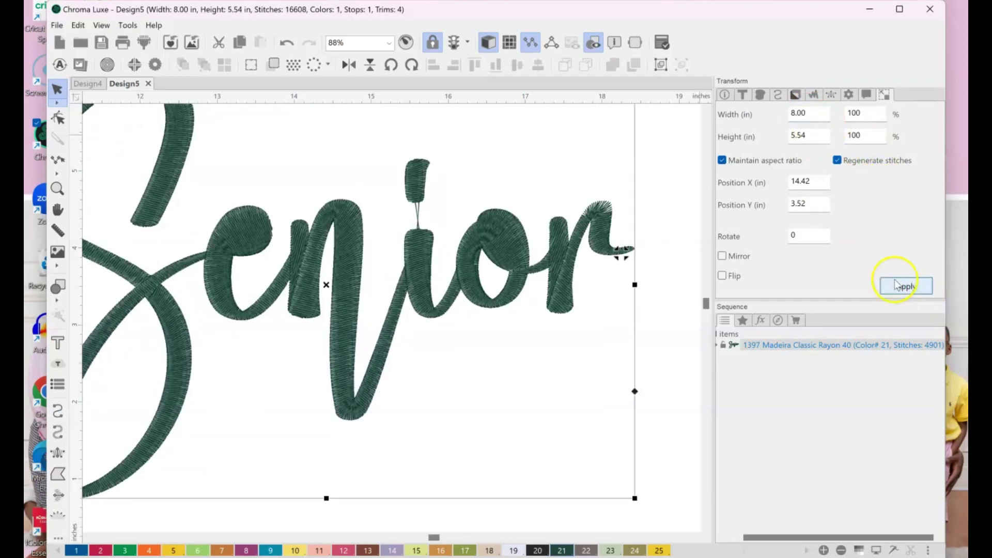
{"action": "left_click", "coordinate": [808, 111]}
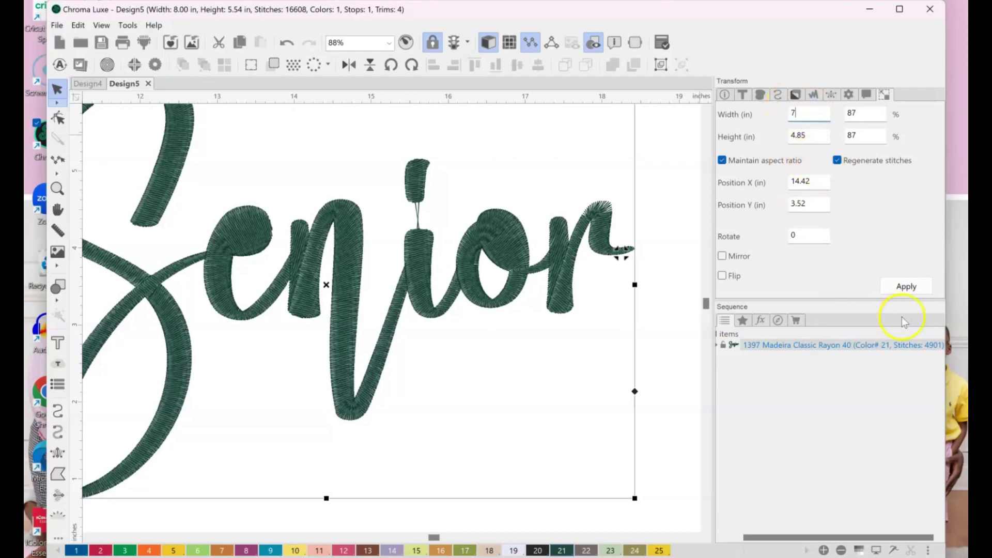
{"action": "left_click", "coordinate": [907, 290]}
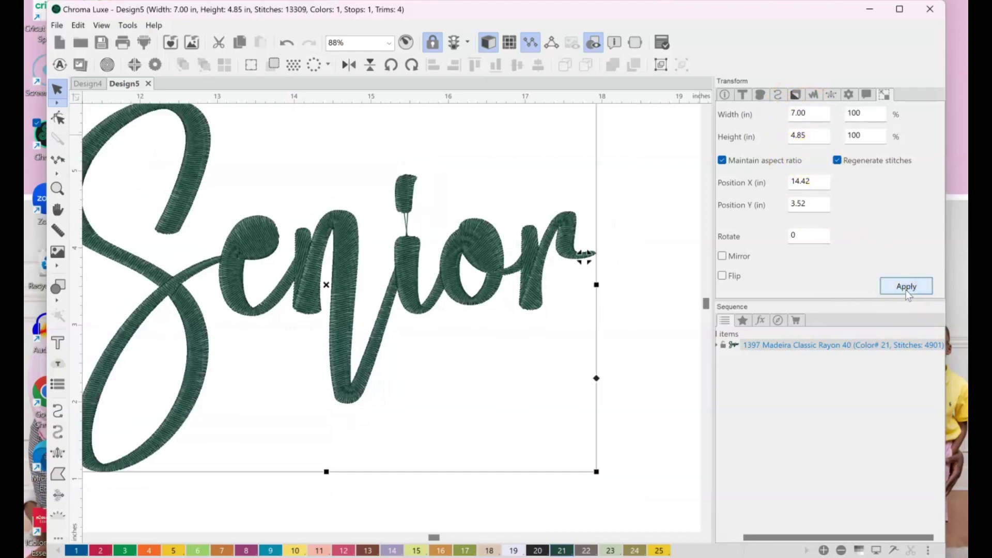
{"action": "left_click", "coordinate": [57, 189]}
{"action": "right_click", "coordinate": [532, 314]}
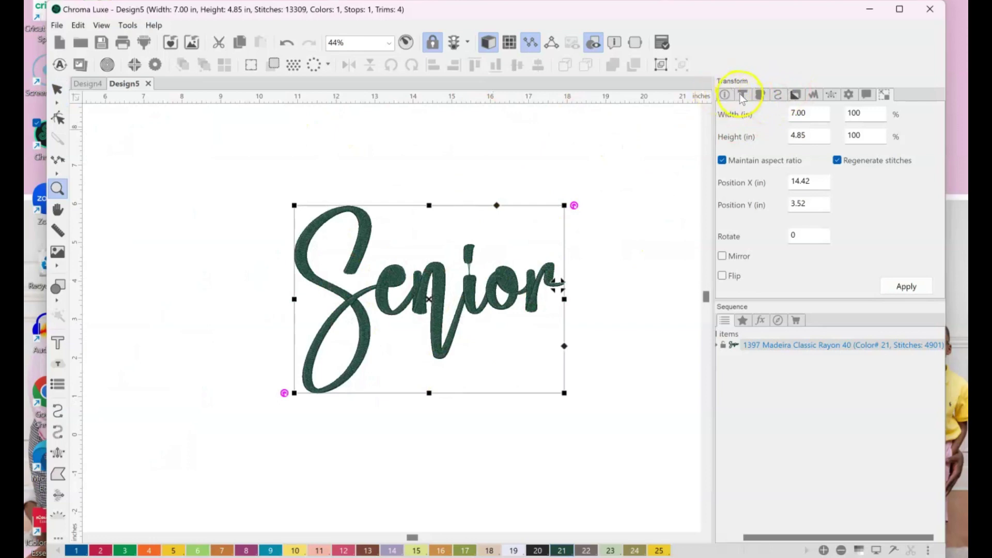
Set Senior's letter spacing to -2%, narrowing the design to 6.74 × 4.85 inches.
{"action": "left_click", "coordinate": [743, 96]}
{"action": "left_click", "coordinate": [789, 184]}
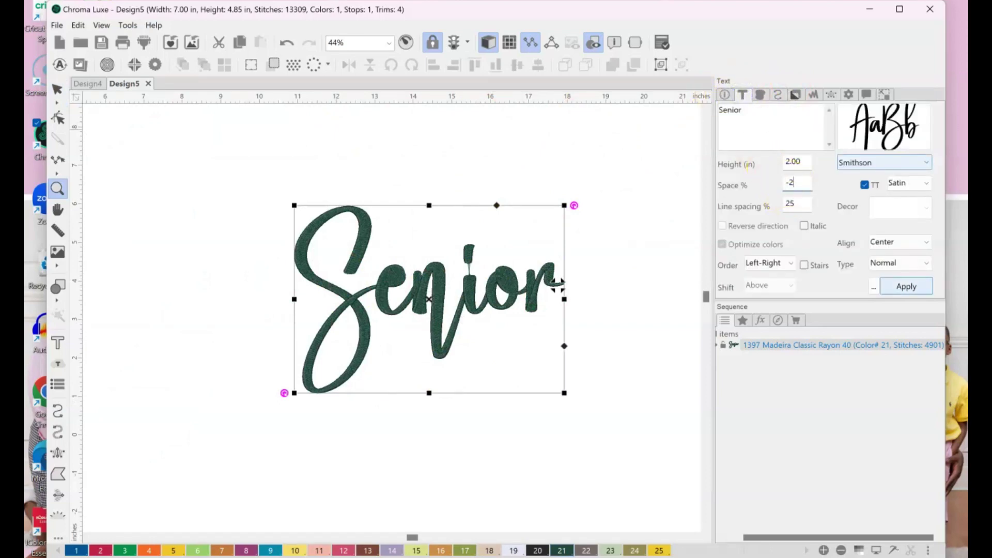
{"action": "left_click", "coordinate": [908, 285]}
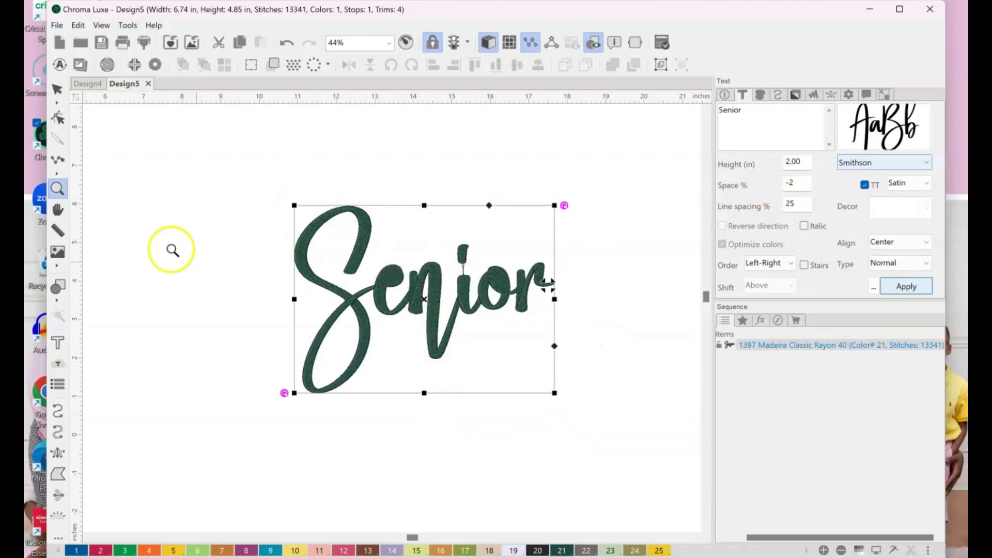
{"action": "left_click", "coordinate": [57, 87]}
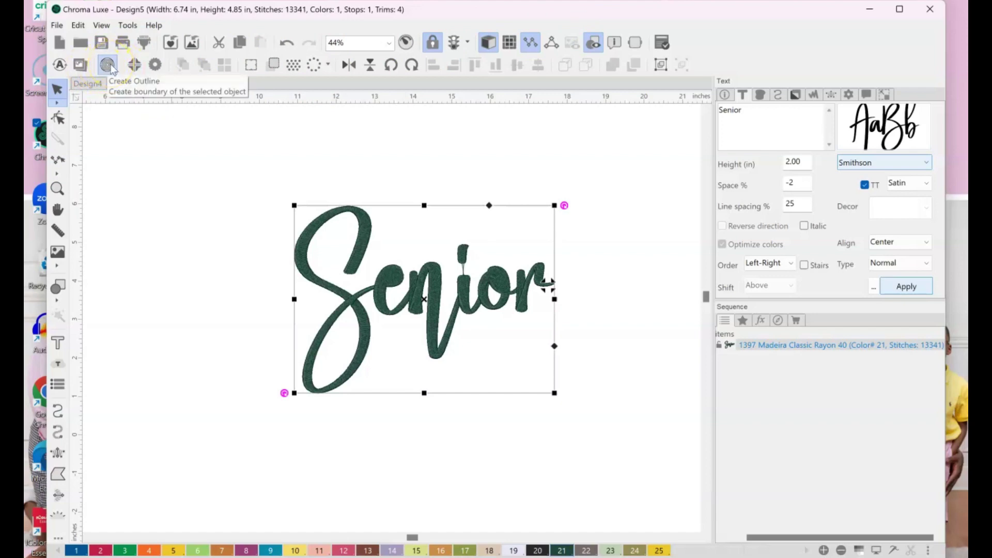
Preview an offset outline around Senior at 0.40 inch, then at 0.30 inch.
{"action": "left_click", "coordinate": [111, 68]}
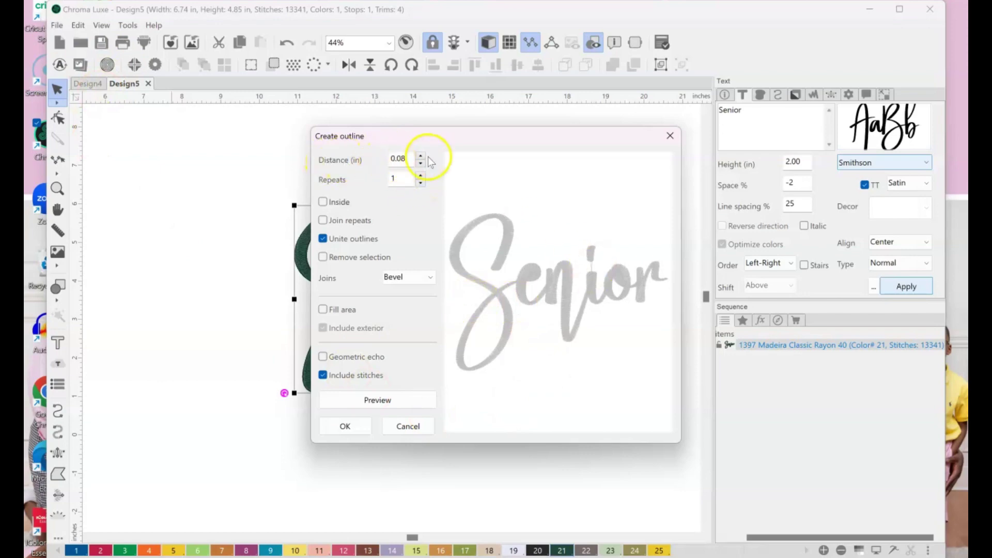
{"action": "left_click", "coordinate": [421, 156]}
{"action": "left_click", "coordinate": [422, 155]}
{"action": "left_click", "coordinate": [421, 155]}
{"action": "left_click", "coordinate": [382, 401]}
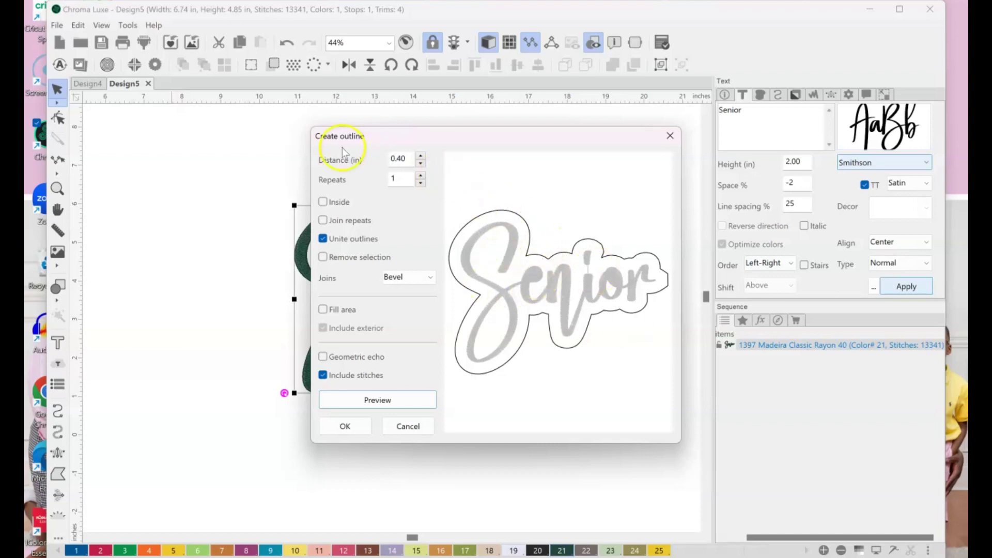
{"action": "left_click", "coordinate": [401, 160]}
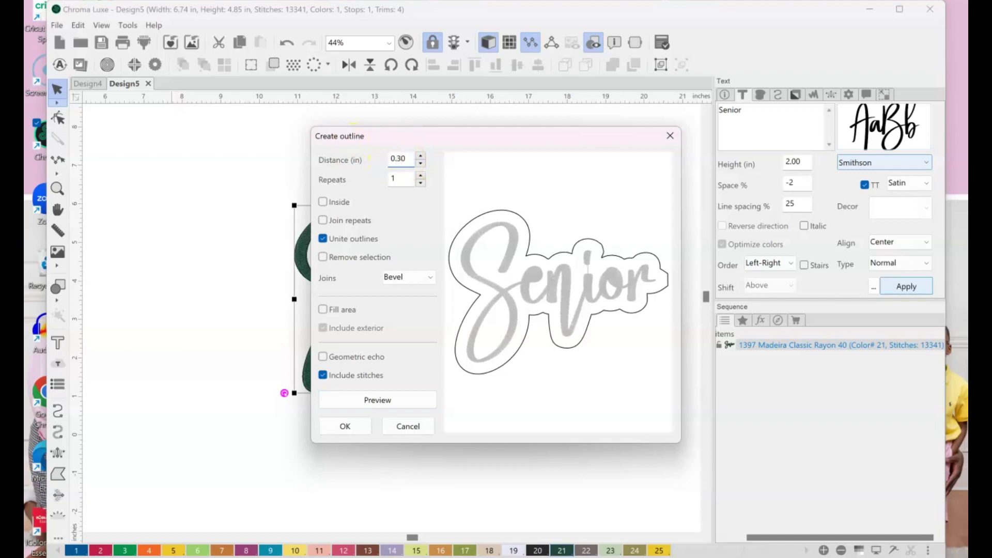
{"action": "left_click", "coordinate": [367, 404]}
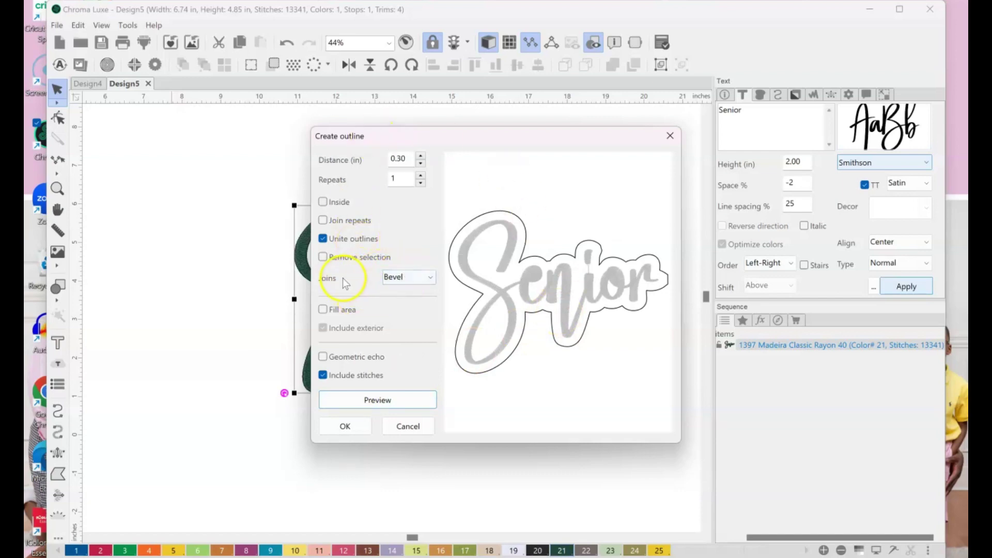
Preview the 0.30-inch outline with round corner joins, then with miter joins.
{"action": "left_click", "coordinate": [397, 279]}
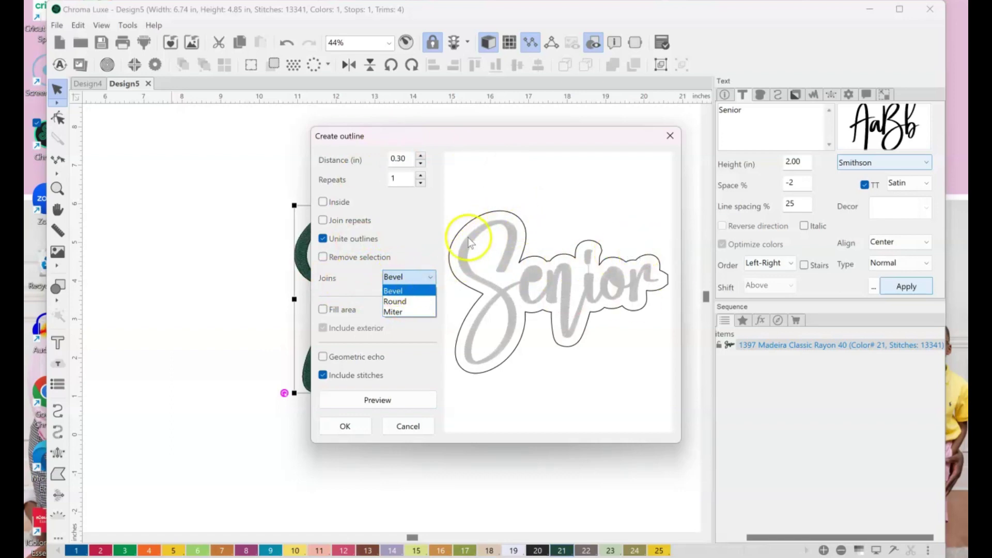
{"action": "left_click", "coordinate": [411, 302]}
{"action": "left_click", "coordinate": [432, 403]}
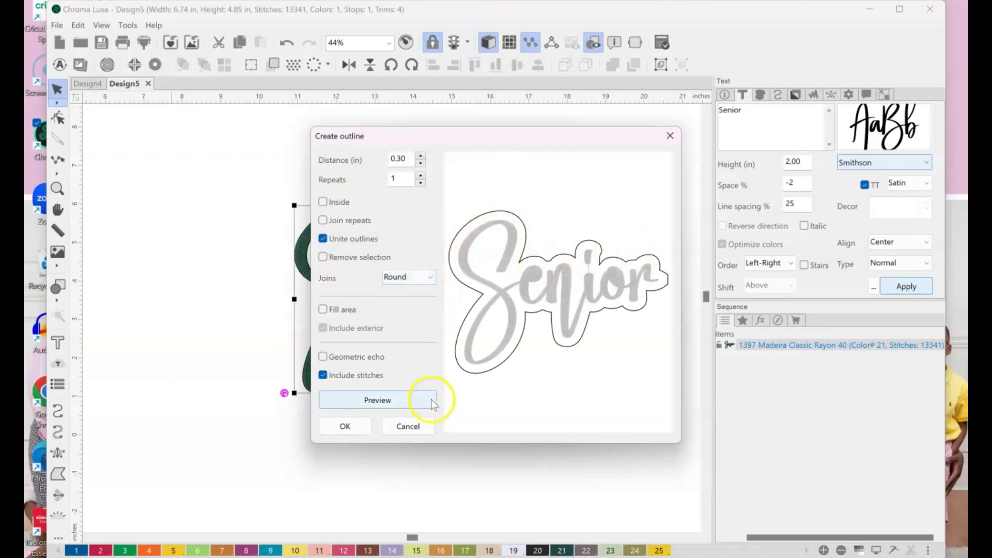
{"action": "left_click", "coordinate": [418, 405]}
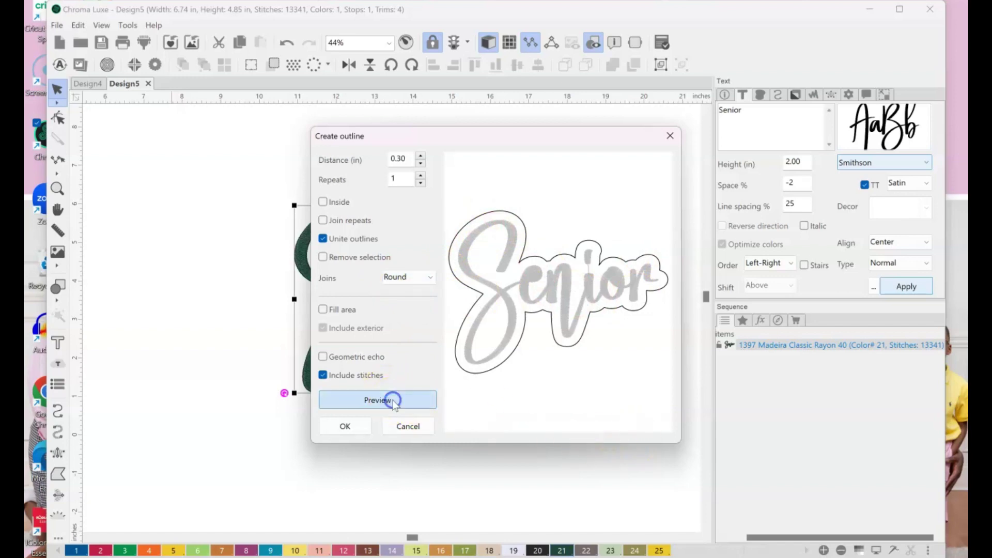
{"action": "left_click", "coordinate": [417, 278]}
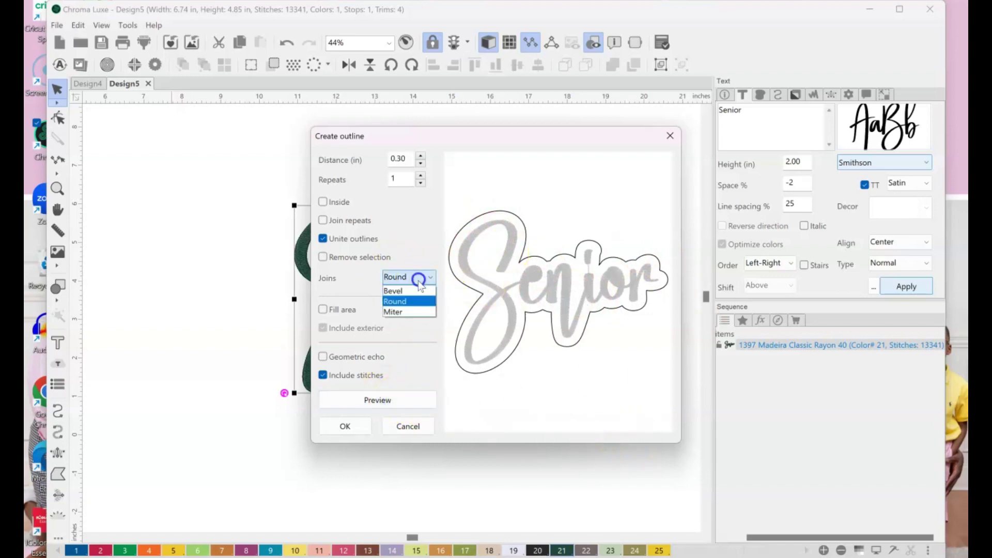
{"action": "left_click", "coordinate": [413, 313]}
{"action": "left_click", "coordinate": [417, 405]}
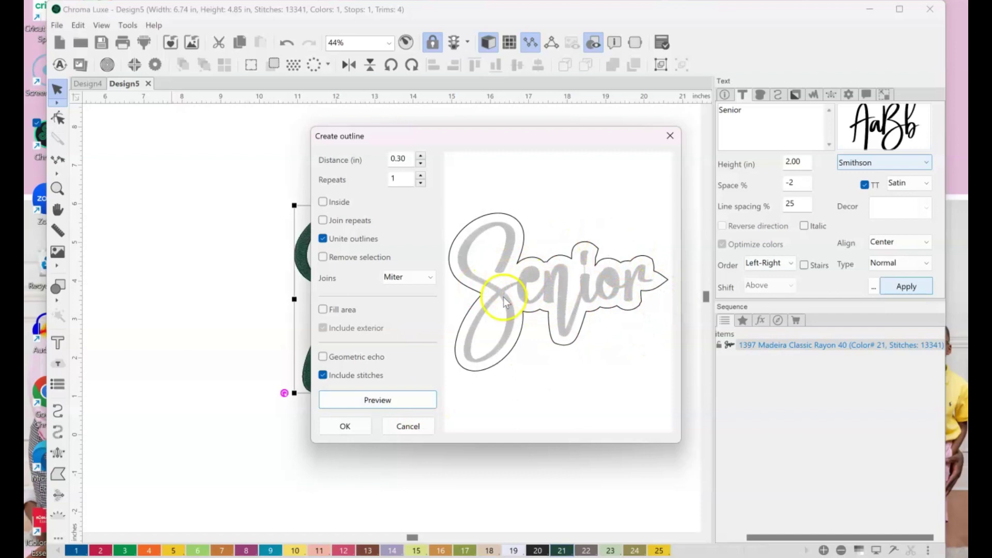
Switch to bevel corner joins and create the 0.30-inch outline around Senior.
{"action": "left_click", "coordinate": [420, 281]}
{"action": "left_click", "coordinate": [413, 291]}
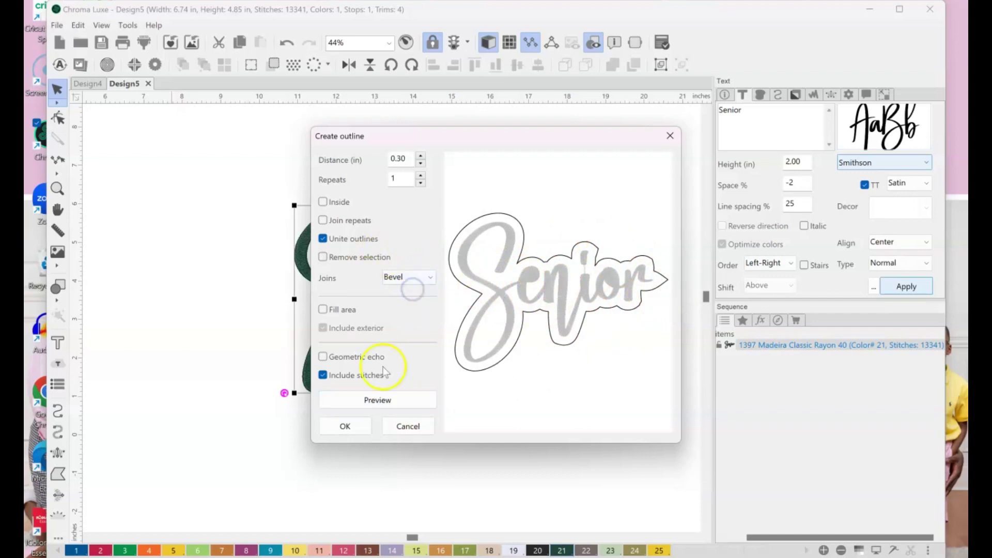
{"action": "left_click", "coordinate": [377, 401]}
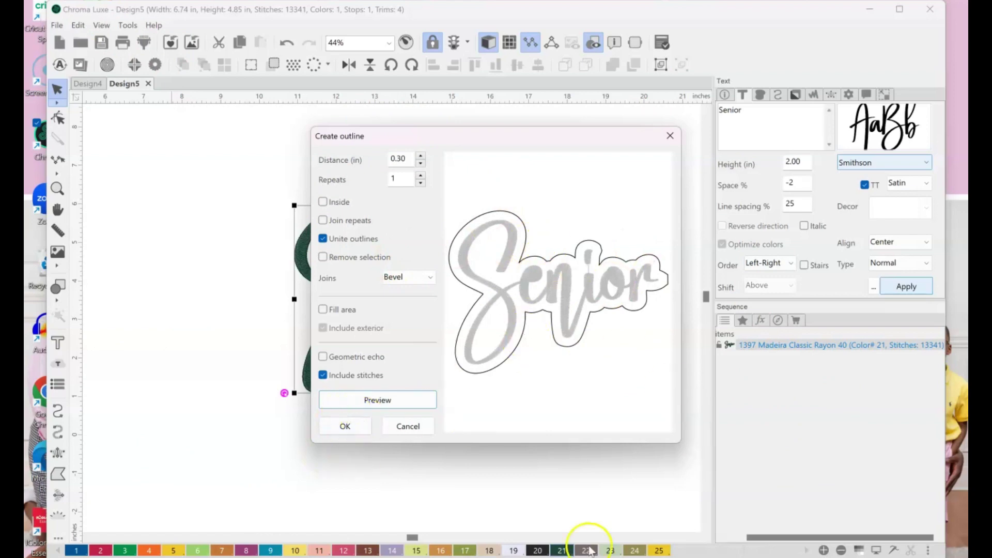
{"action": "left_click", "coordinate": [347, 427]}
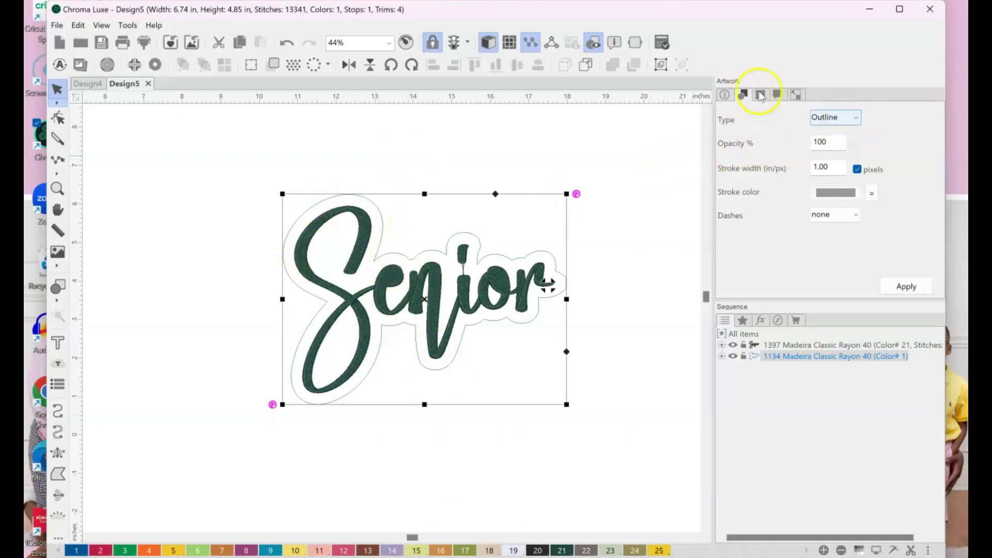
Make the border artwork a Fill shape and send it to the back, behind the Senior lettering.
{"action": "left_click", "coordinate": [844, 119]}
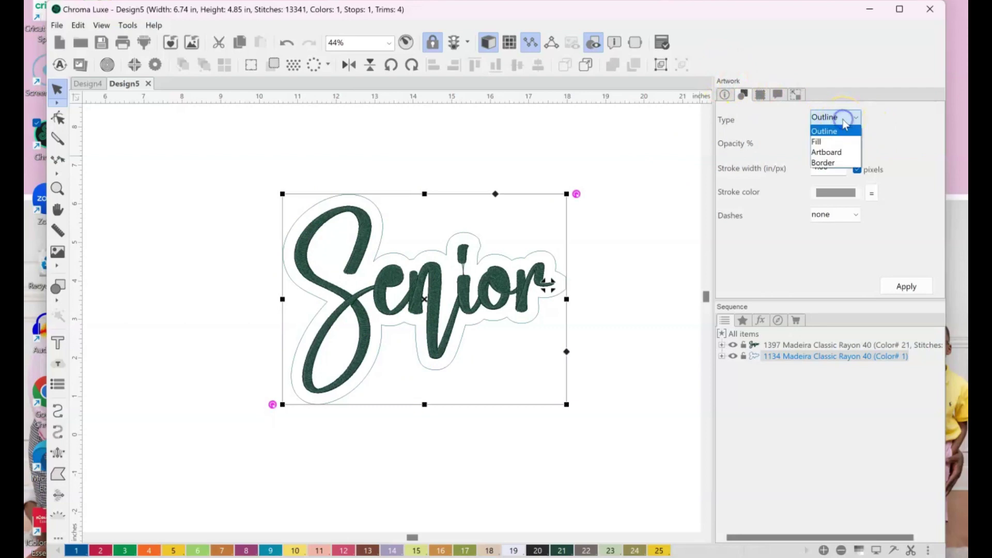
{"action": "left_click", "coordinate": [822, 141]}
{"action": "left_click_drag", "start_coordinate": [919, 302], "coordinate": [918, 291]}
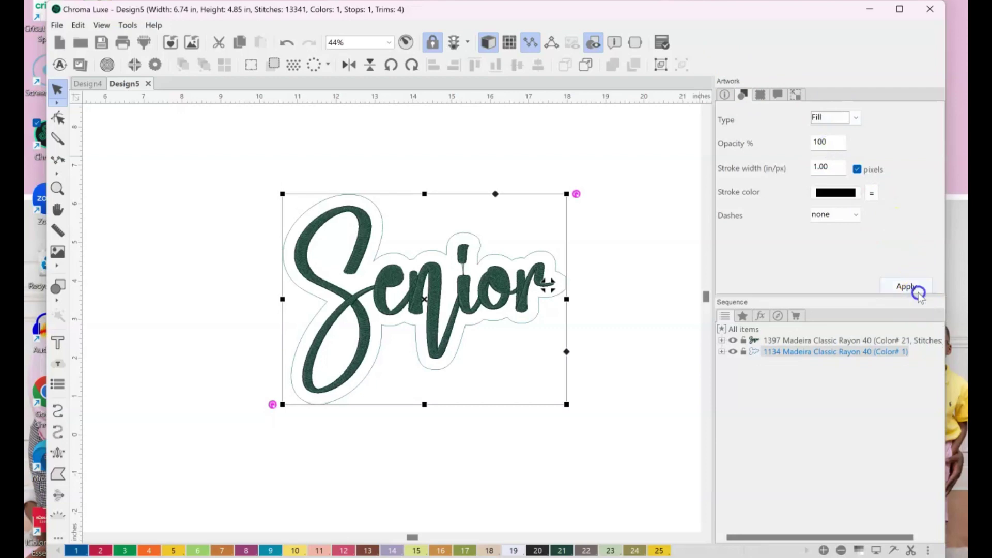
{"action": "left_click", "coordinate": [915, 287]}
{"action": "right_click", "coordinate": [453, 295]}
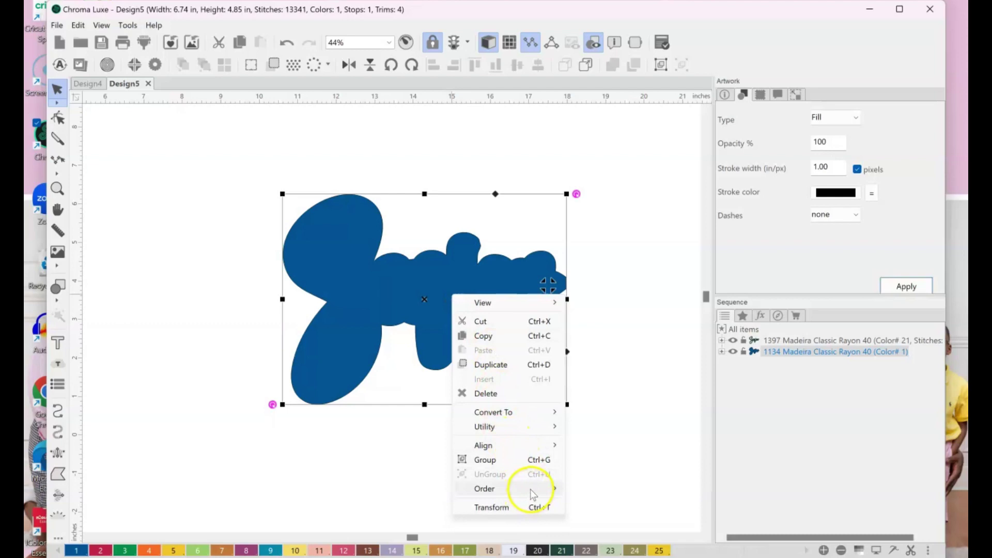
{"action": "mouse_move", "coordinate": [549, 489]}
{"action": "left_click", "coordinate": [591, 489]}
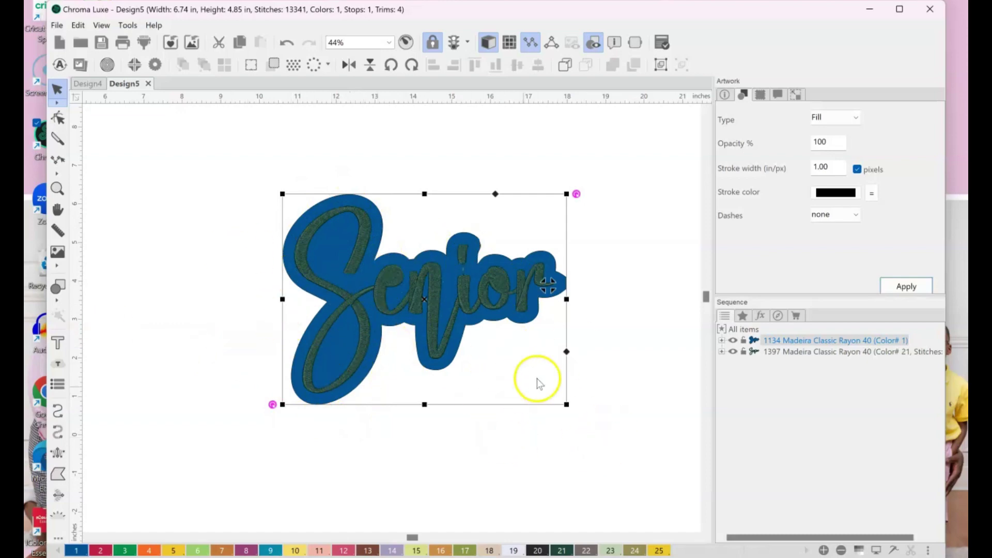
Switch the border artwork type back to Outline and apply it.
{"action": "left_click", "coordinate": [836, 118]}
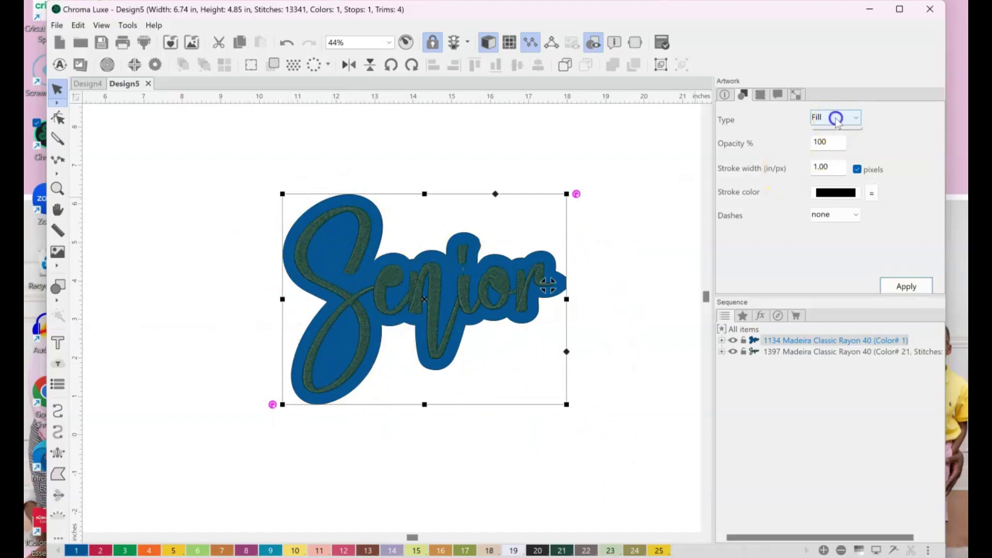
{"action": "left_click", "coordinate": [843, 134]}
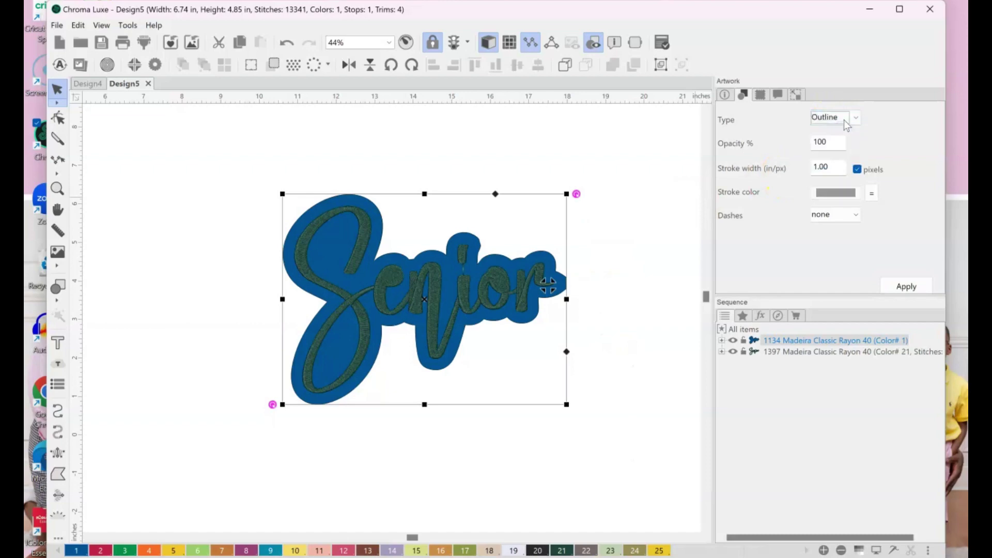
{"action": "left_click", "coordinate": [907, 285]}
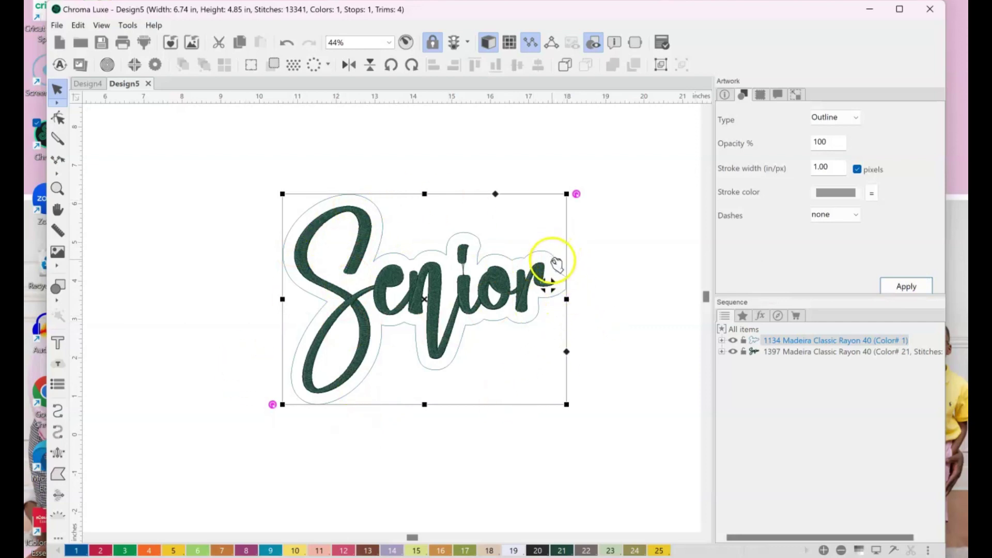
Convert the border to an applique with Tackle Twill type, apply it, then deselect the design.
{"action": "right_click", "coordinate": [553, 263]}
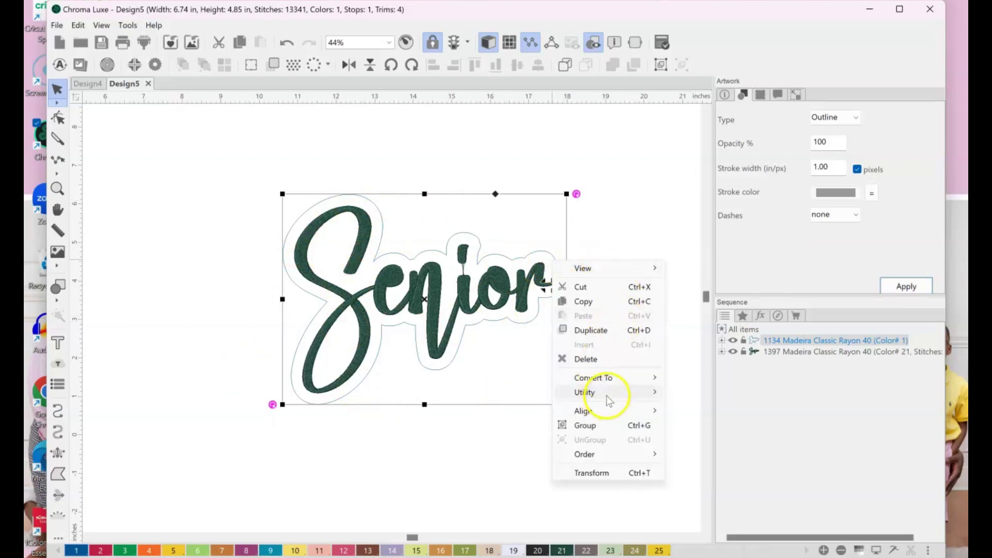
{"action": "mouse_move", "coordinate": [609, 378]}
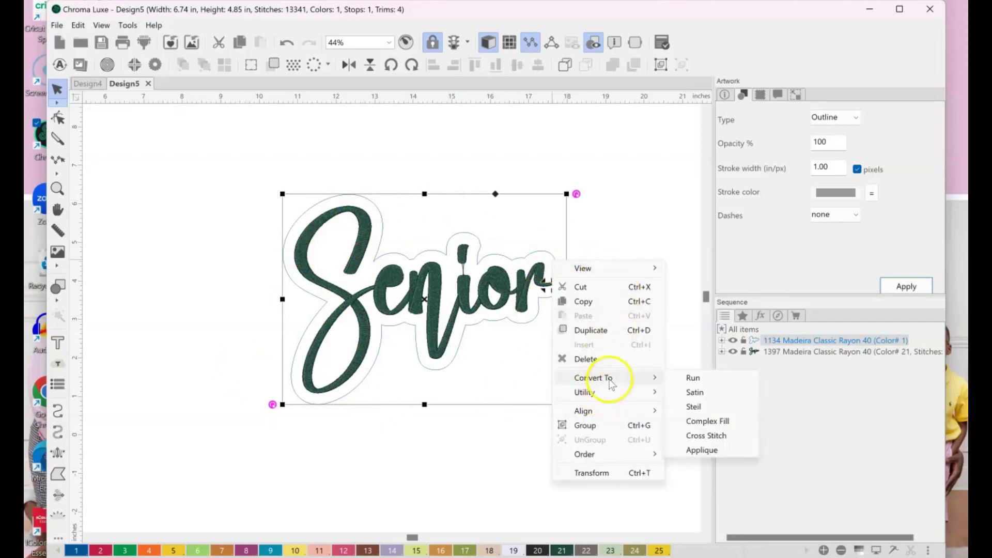
{"action": "left_click", "coordinate": [727, 450]}
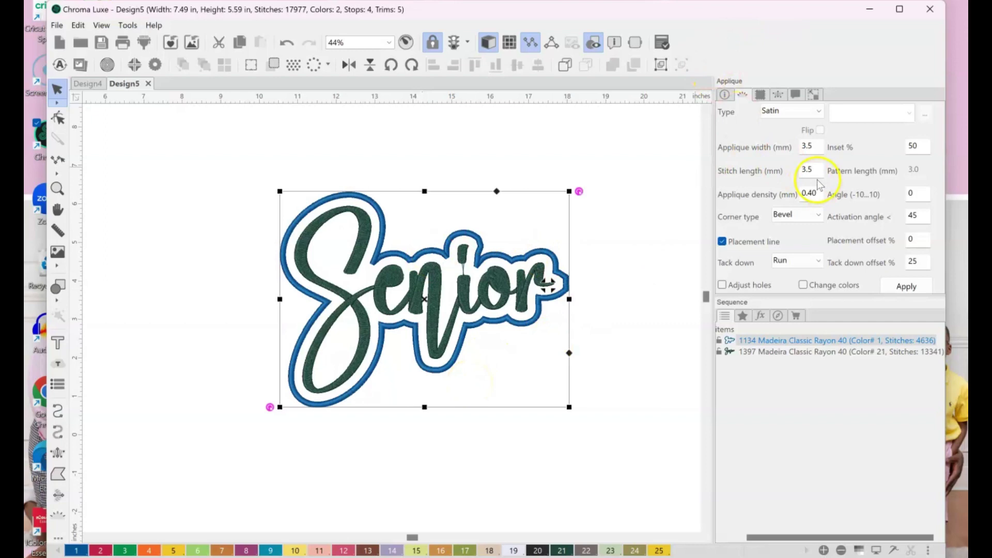
{"action": "left_click", "coordinate": [816, 113]}
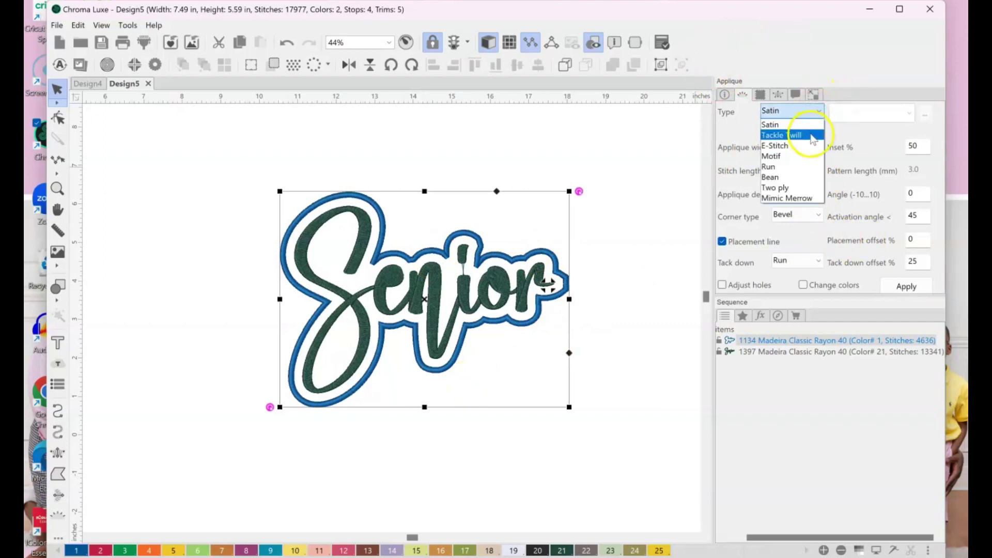
{"action": "left_click", "coordinate": [813, 137]}
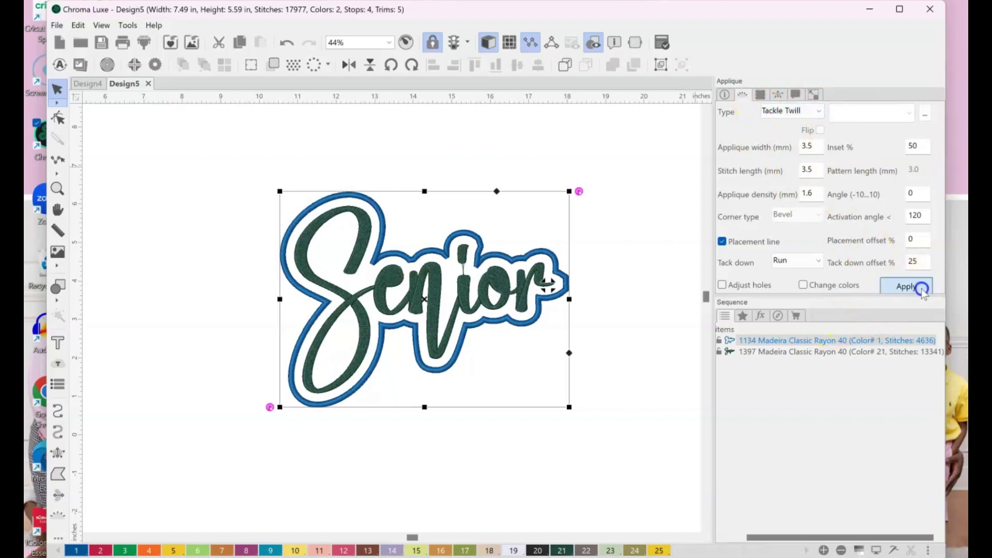
{"action": "left_click", "coordinate": [906, 286]}
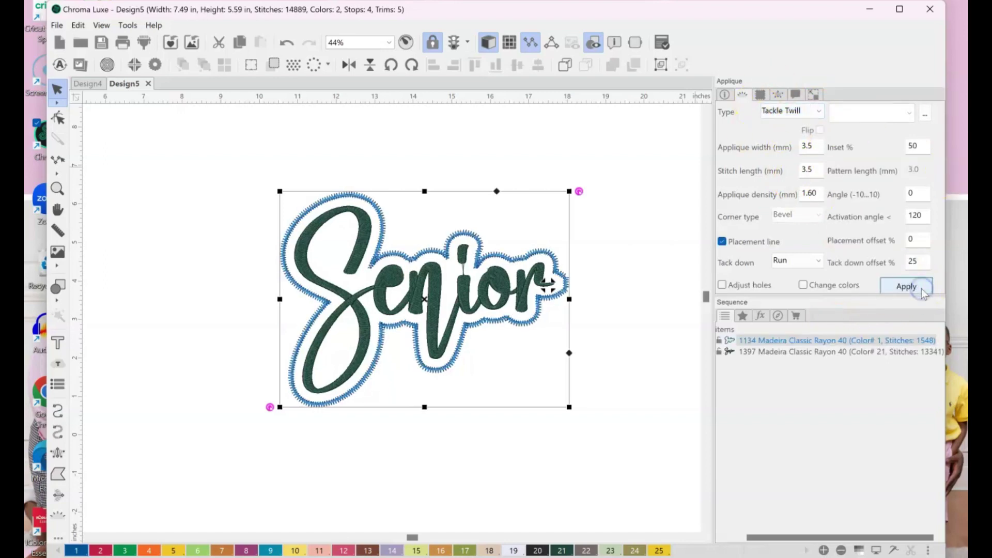
{"action": "left_click", "coordinate": [413, 255]}
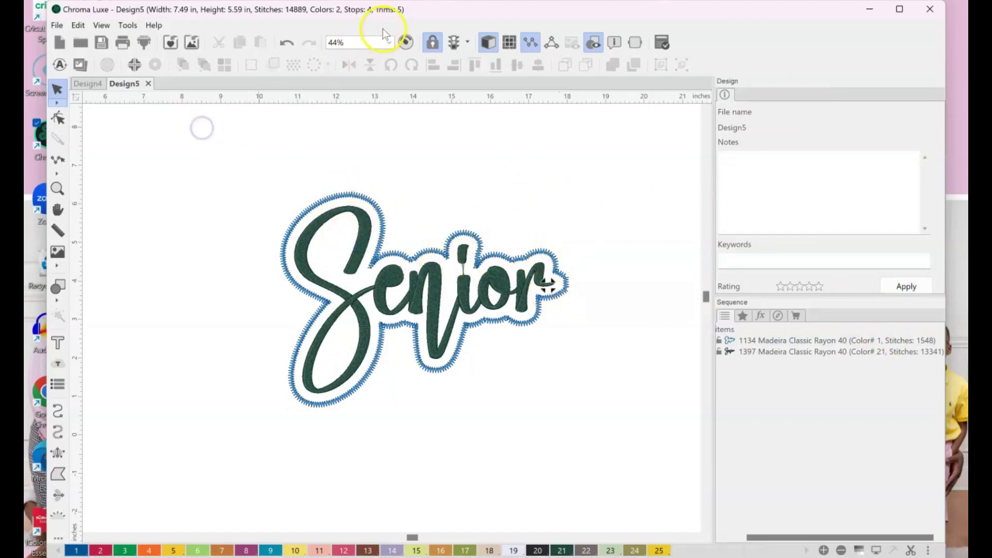
{"action": "left_click", "coordinate": [408, 43]}
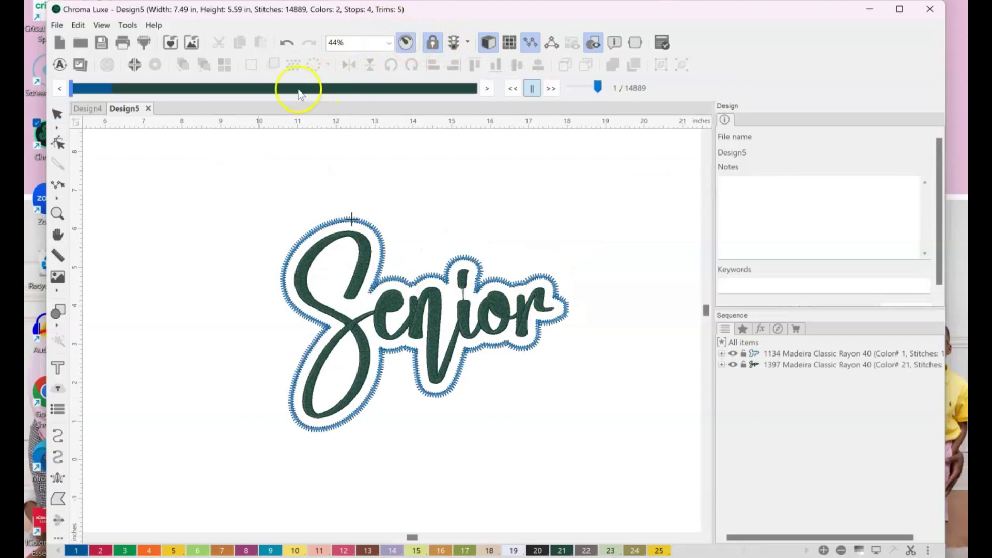
{"action": "left_click", "coordinate": [84, 89]}
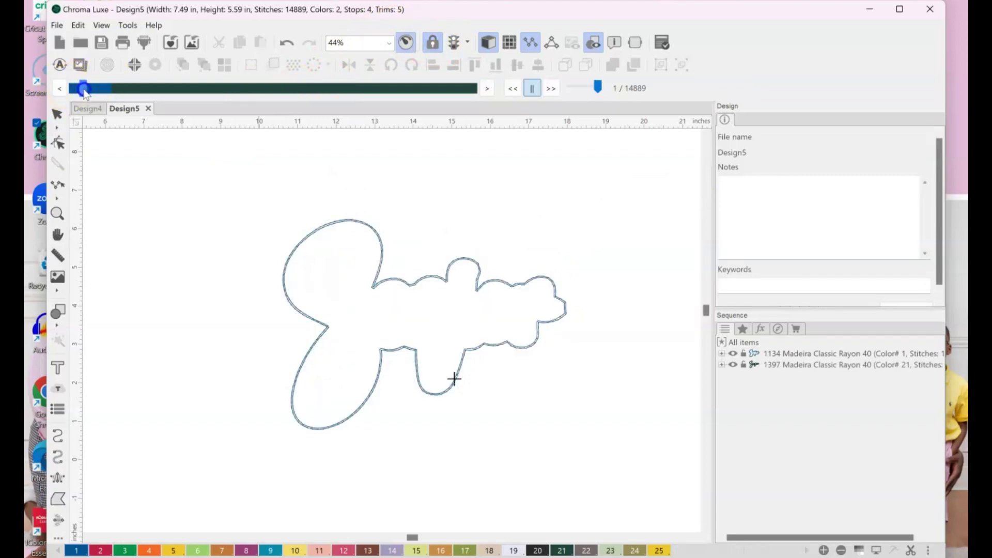
{"action": "mouse_move", "coordinate": [95, 93]}
{"action": "left_mouse_down"}
{"action": "mouse_move", "coordinate": [496, 122]}
{"action": "mouse_move", "coordinate": [587, 193]}
{"action": "left_mouse_up"}
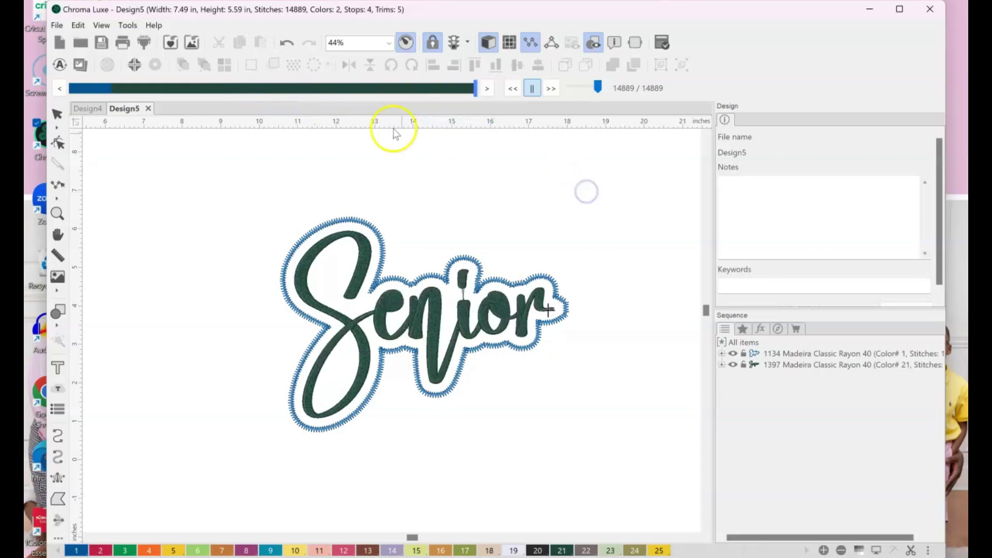
{"action": "left_click", "coordinate": [57, 113]}
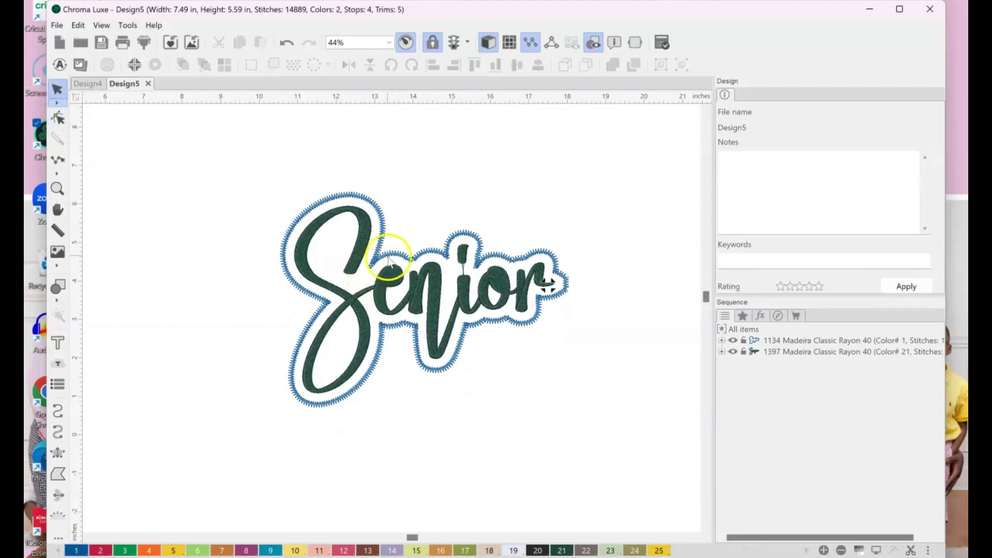
{"action": "left_click", "coordinate": [381, 223]}
{"action": "left_click", "coordinate": [384, 224]}
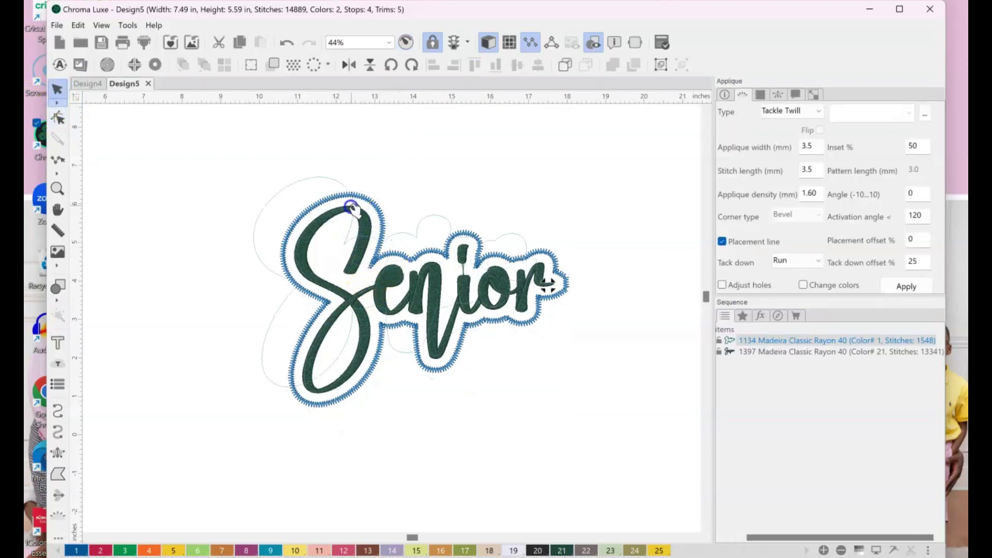
{"action": "left_click", "coordinate": [384, 223]}
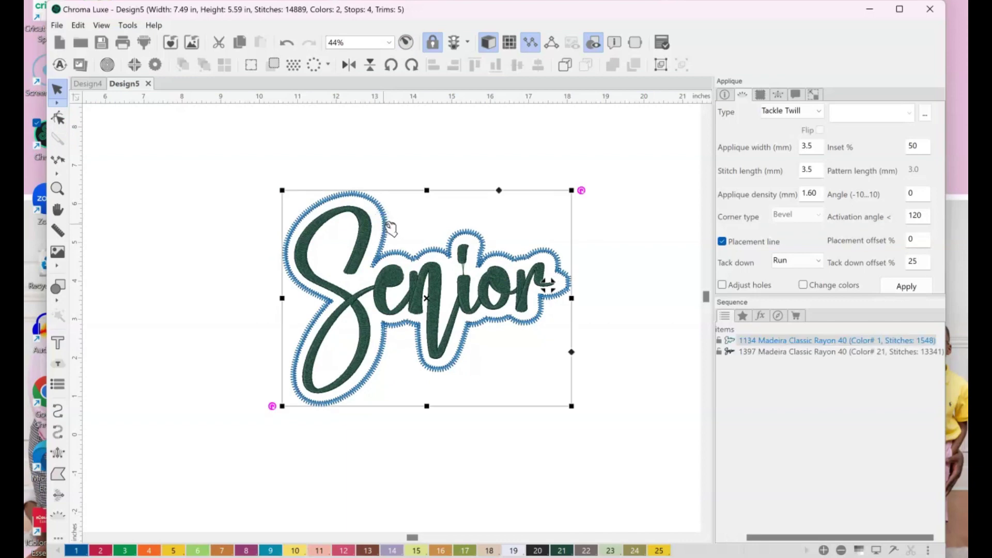
{"action": "left_click", "coordinate": [287, 43]}
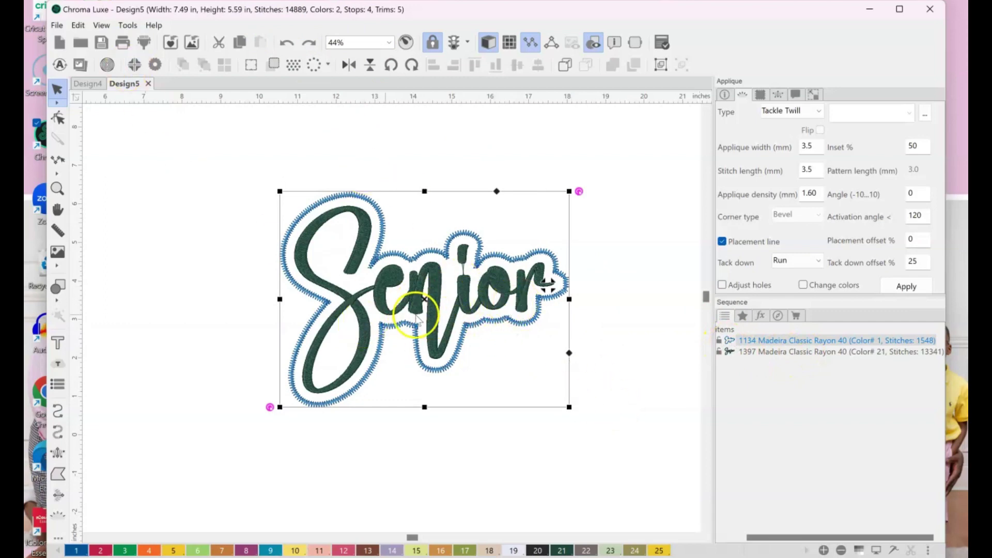
{"action": "right_click", "coordinate": [486, 327]}
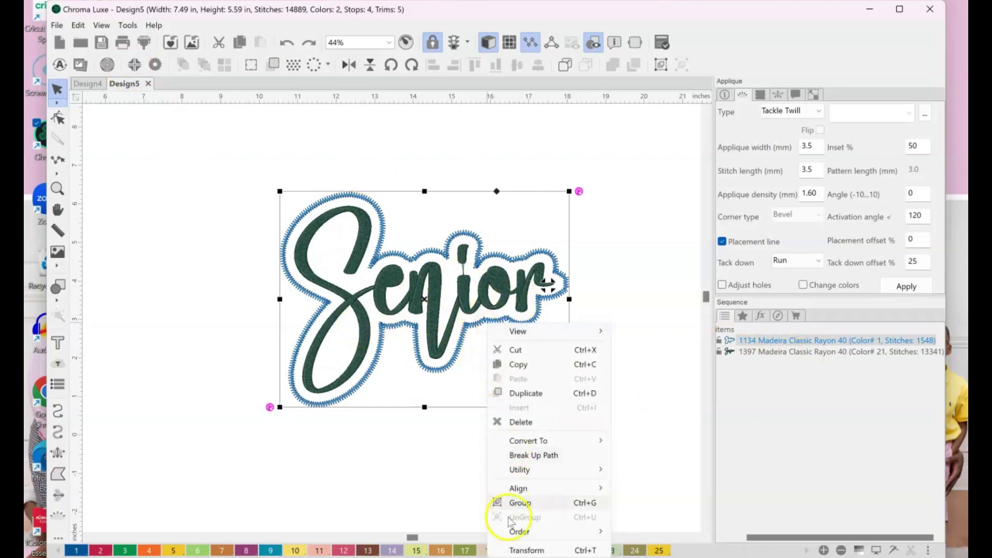
{"action": "mouse_move", "coordinate": [530, 536]}
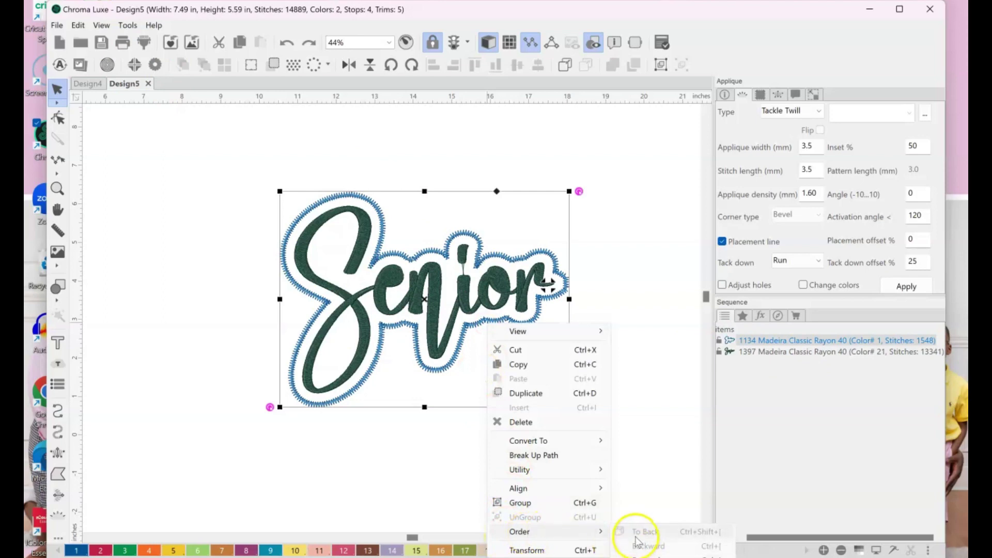
{"action": "left_click", "coordinate": [361, 131]}
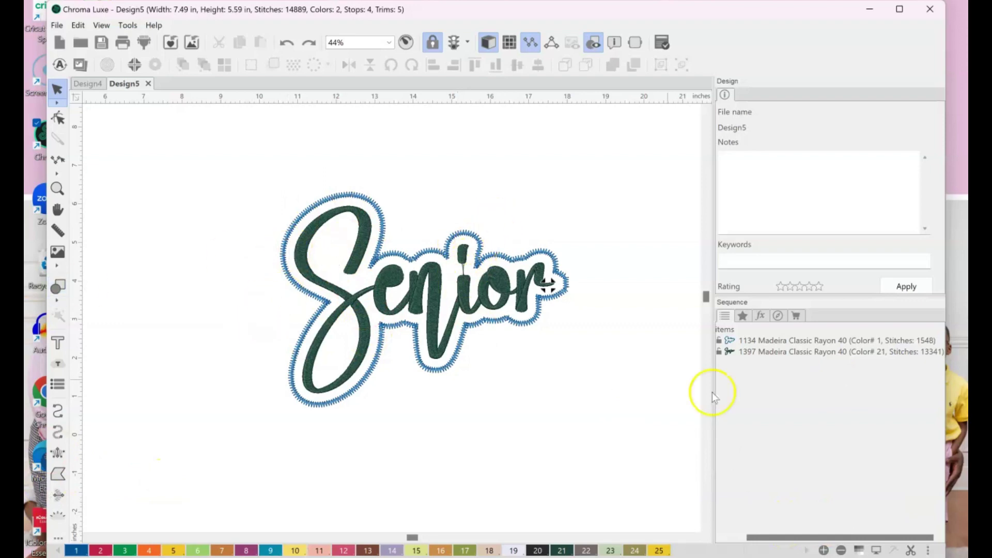
Save the design as Design5 in Ricoma/Tajima (DST) format.
{"action": "left_click", "coordinate": [57, 27]}
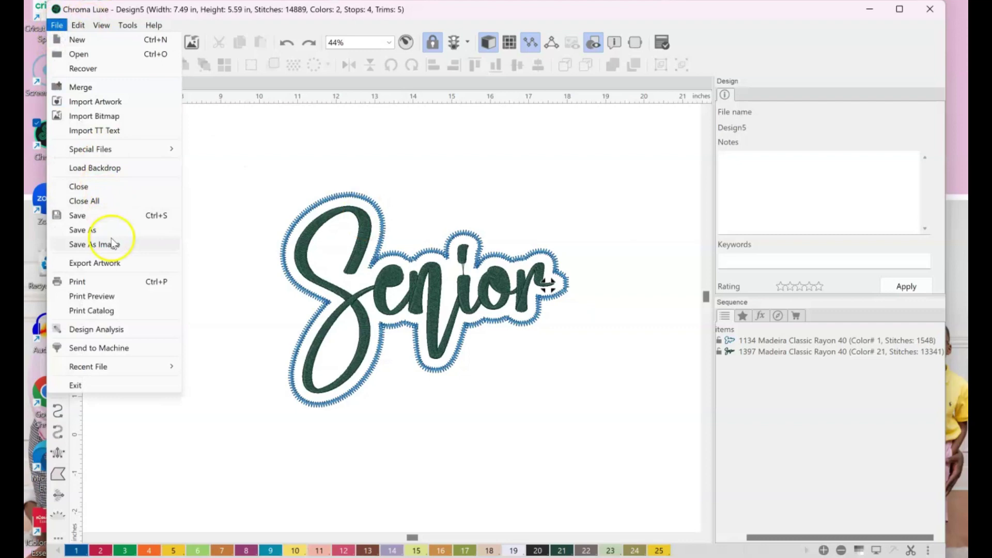
{"action": "left_click", "coordinate": [83, 230]}
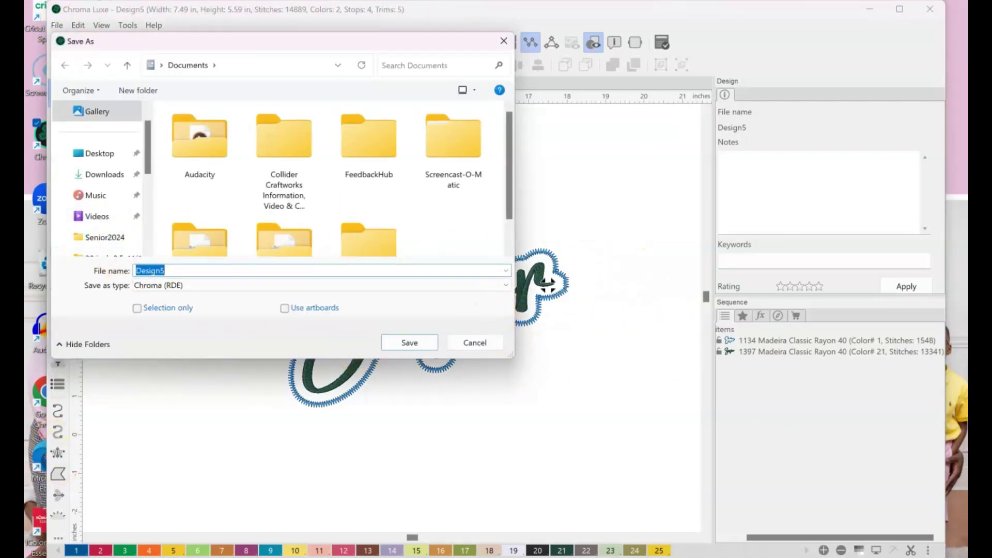
{"action": "left_click", "coordinate": [470, 291]}
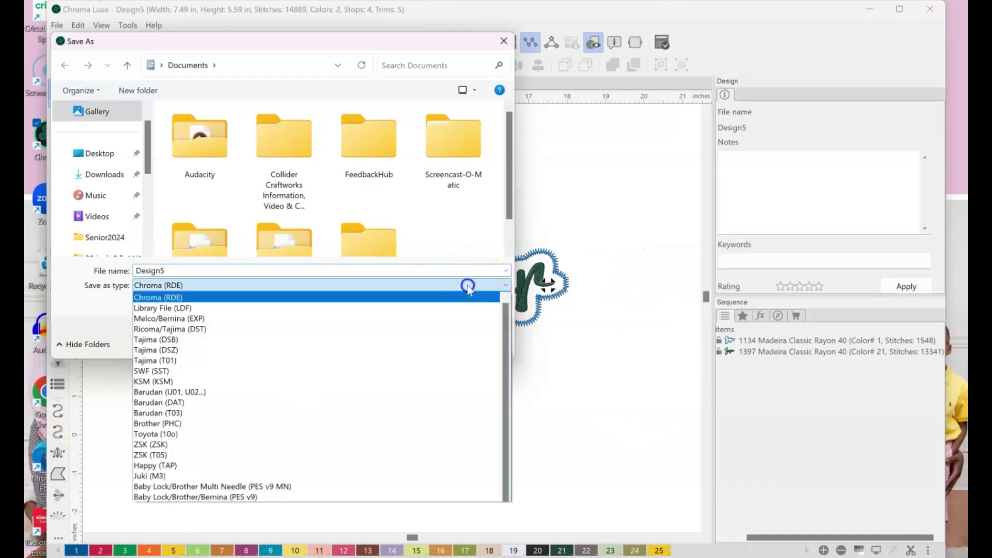
{"action": "left_click", "coordinate": [212, 329]}
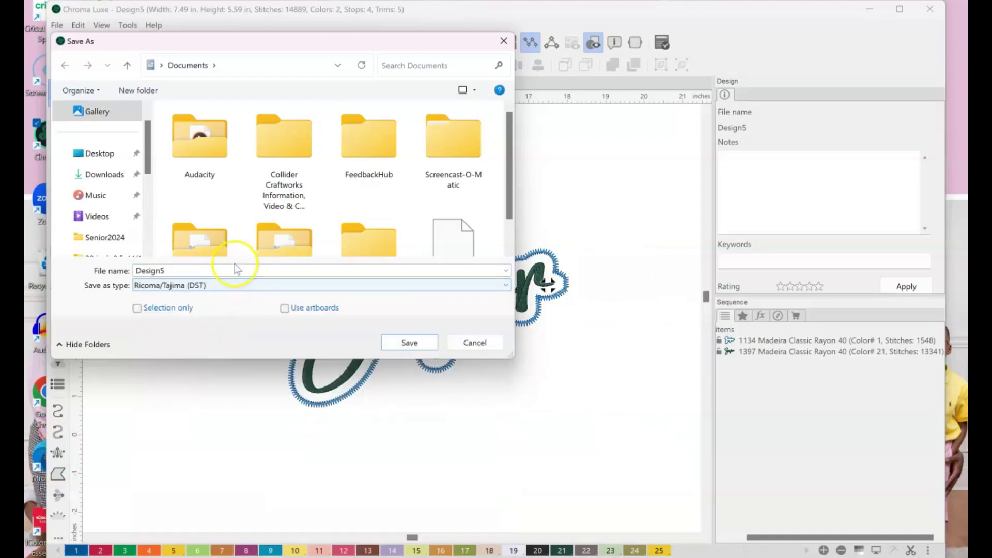
{"action": "left_click_drag", "start_coordinate": [226, 269], "coordinate": [60, 268]}
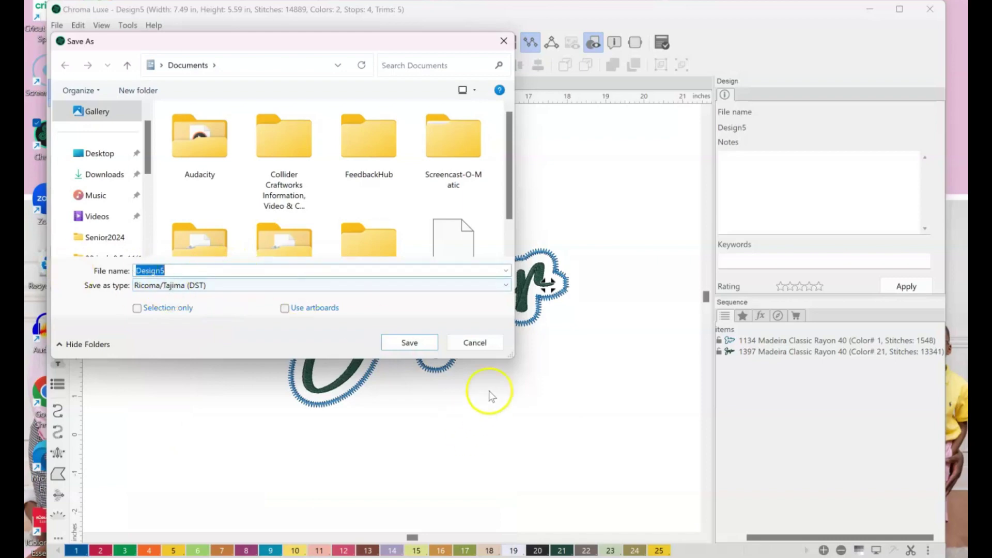
{"action": "left_click", "coordinate": [500, 341]}
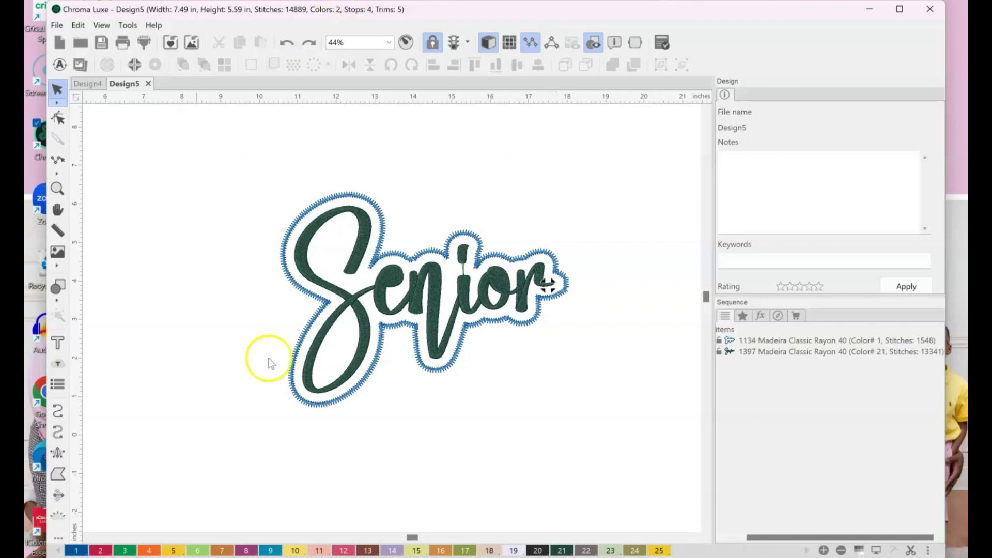
Marquee-select the whole Senior design, applique border and lettering together.
{"action": "left_click_drag", "start_coordinate": [254, 156], "coordinate": [621, 411]}
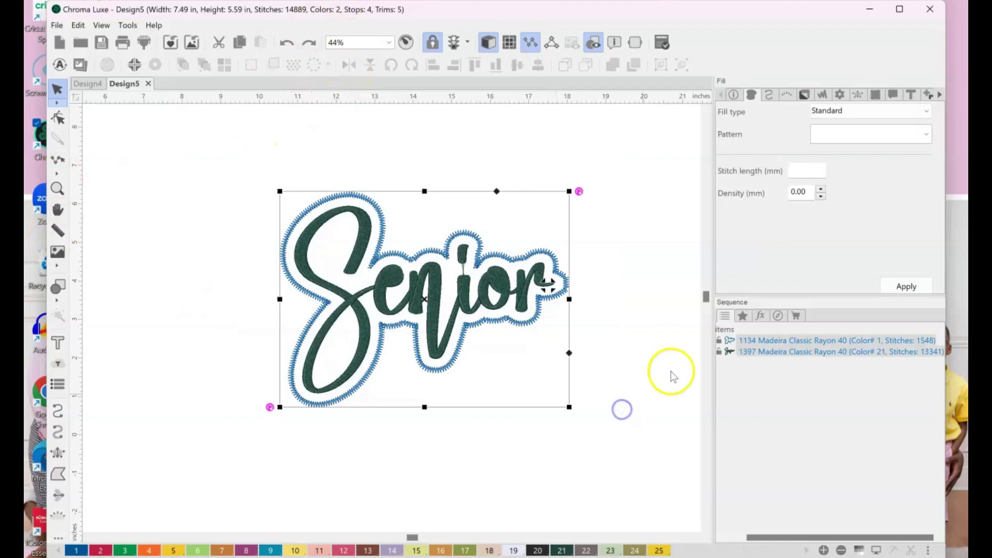